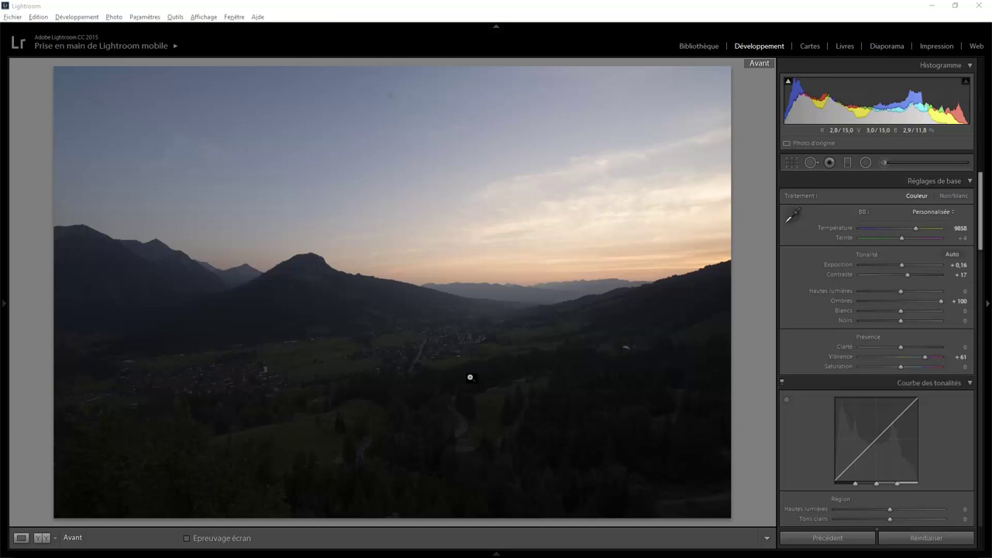
Compare the valley photo before and after, then revert it to its earlier darker, muted state.
click(757, 387)
key(shift)
key(backslash)
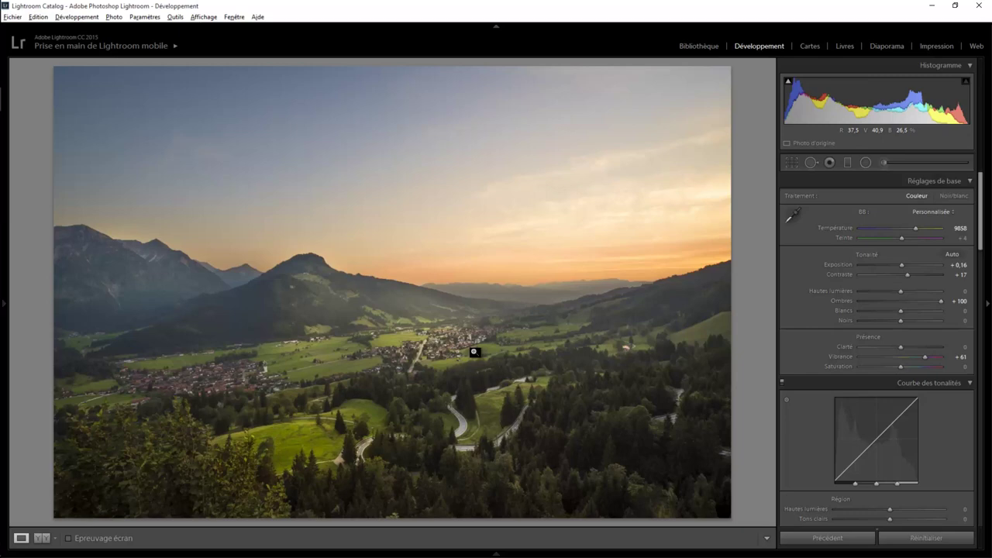
key(backslash)
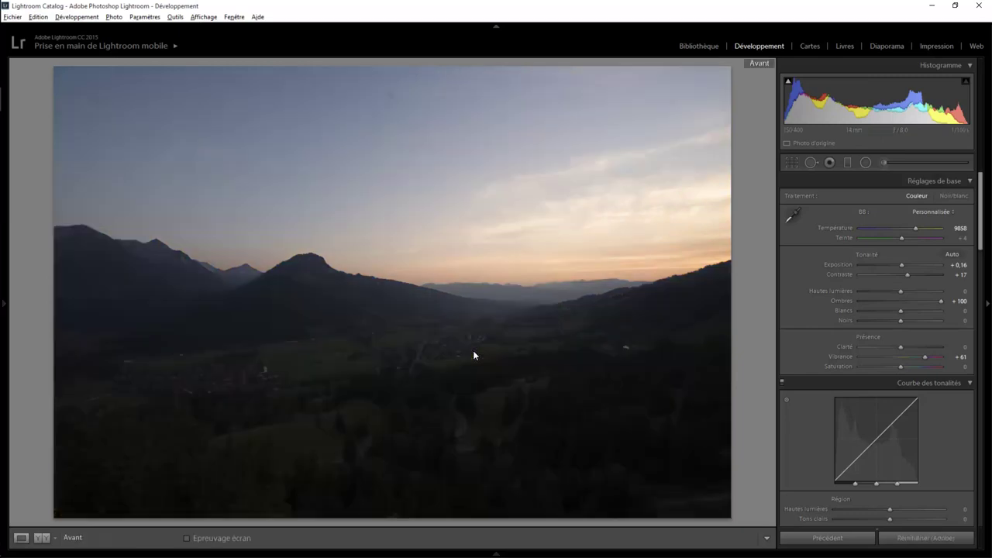
key(backslash)
key(backslash)
key(backslash)
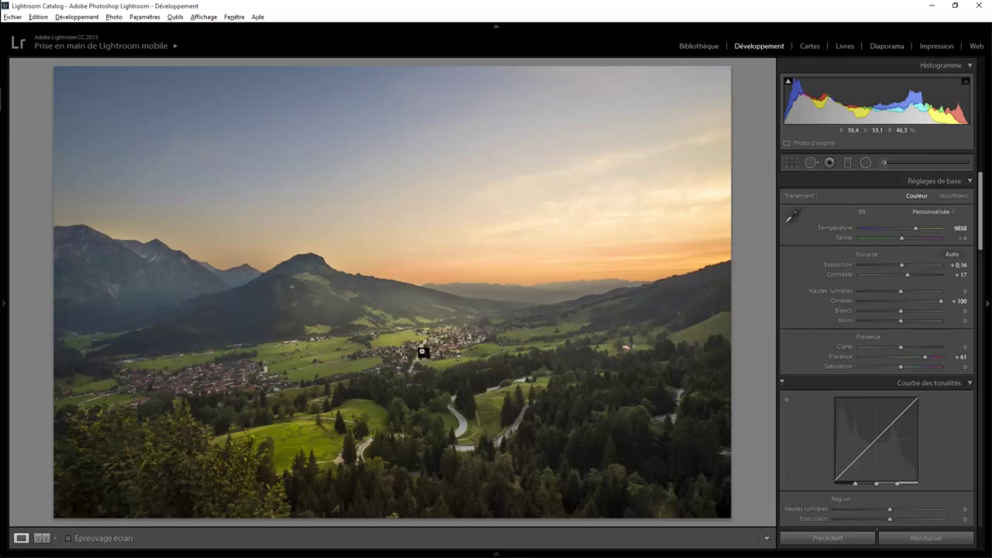
key(Right)
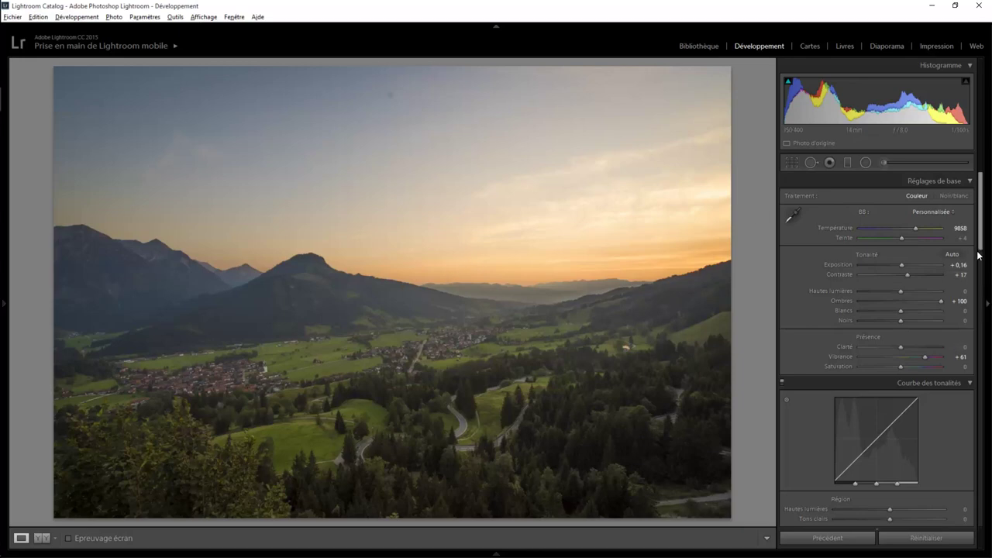
Set Temperature 9731, Exposure +0.22 and Contrast +12; test lower Shadows, then restore +100.
double_click(915, 228)
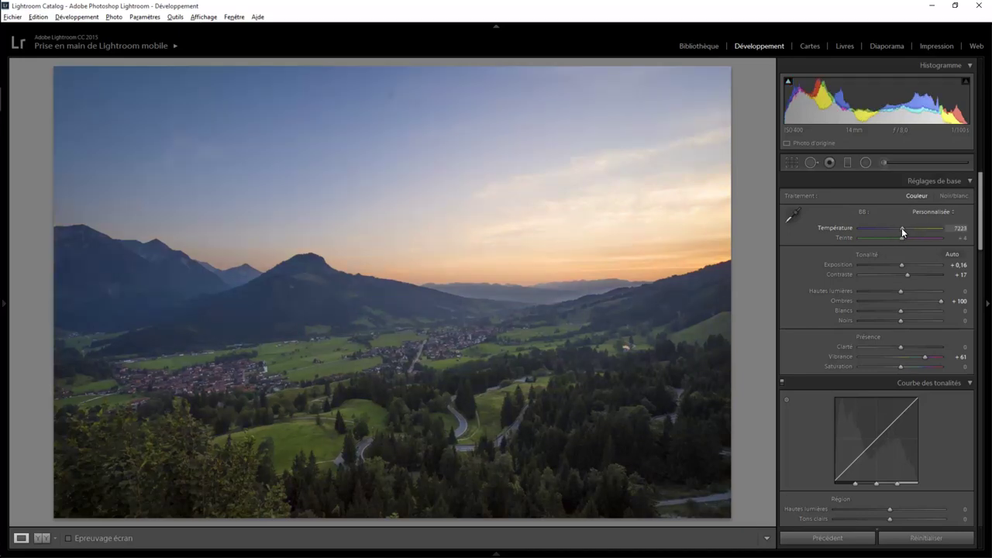
drag(900, 227, 915, 227)
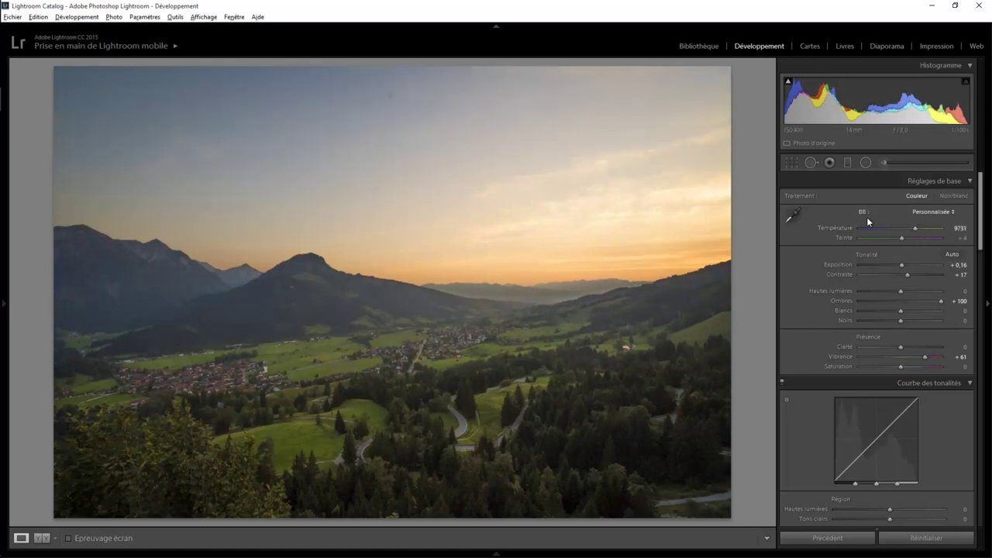
double_click(902, 264)
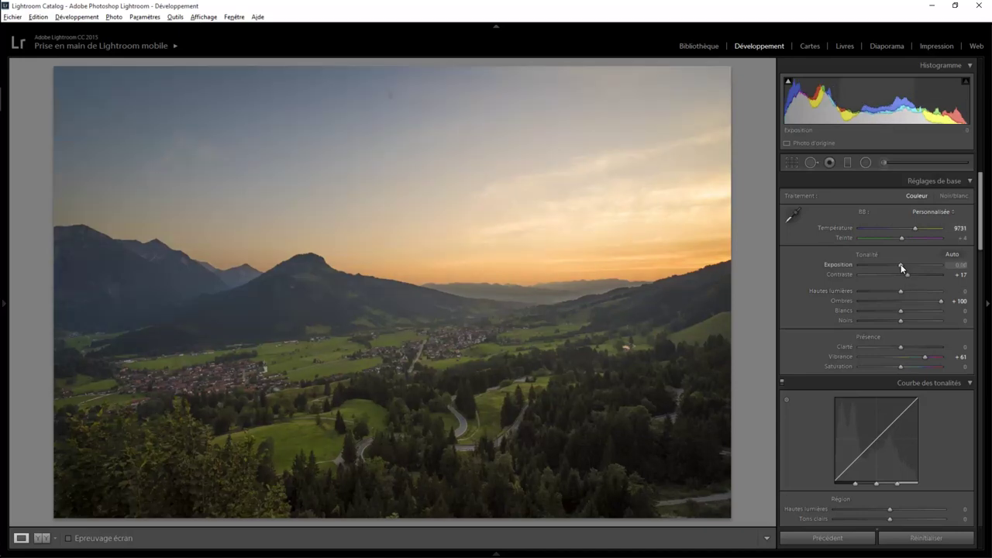
click(901, 265)
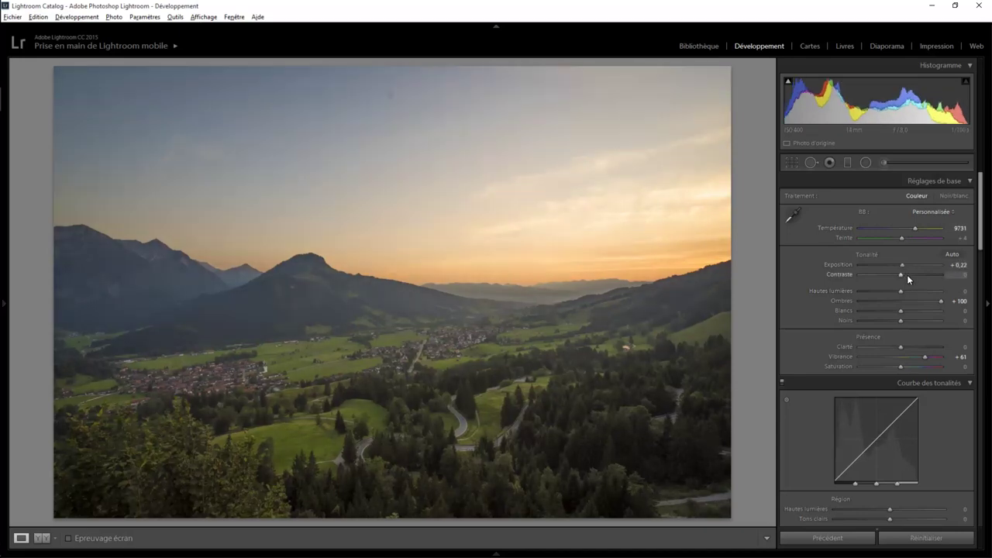
click(904, 274)
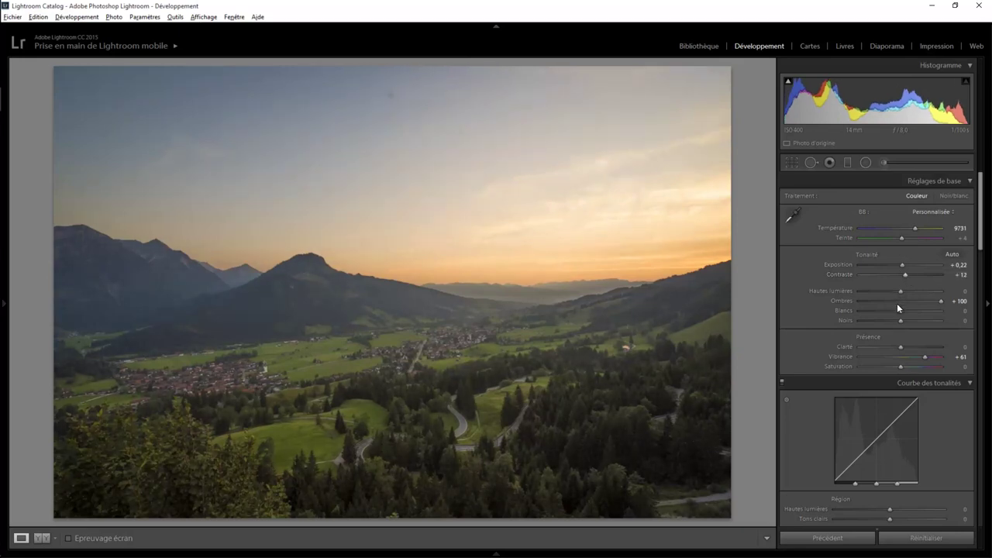
mouse_move(940, 300)
mouse_down()
mouse_move(871, 304)
mouse_move(899, 301)
mouse_up()
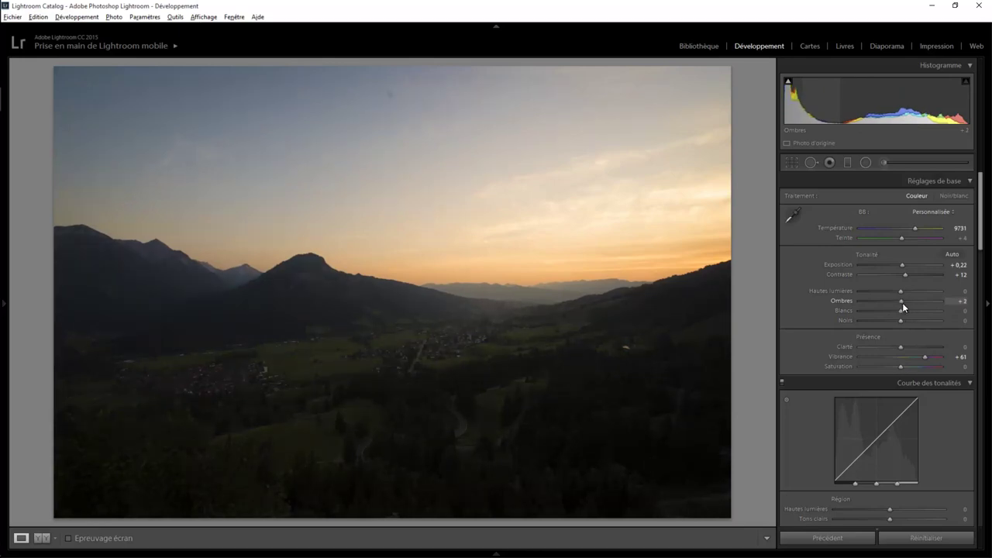
drag(902, 302, 955, 303)
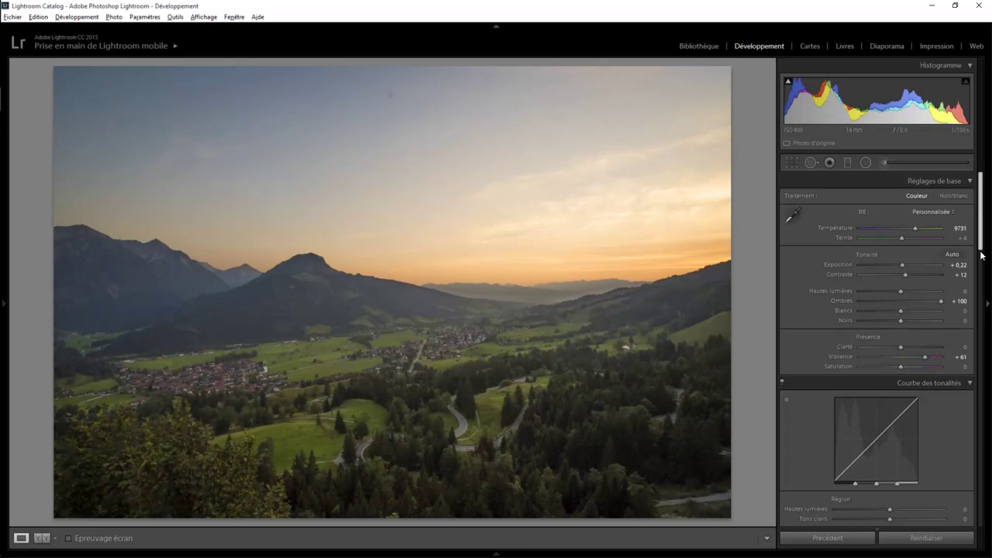
Try Clarity at +49, reset it to 0, then test Vibrance values before keeping about +61.
drag(981, 254, 981, 265)
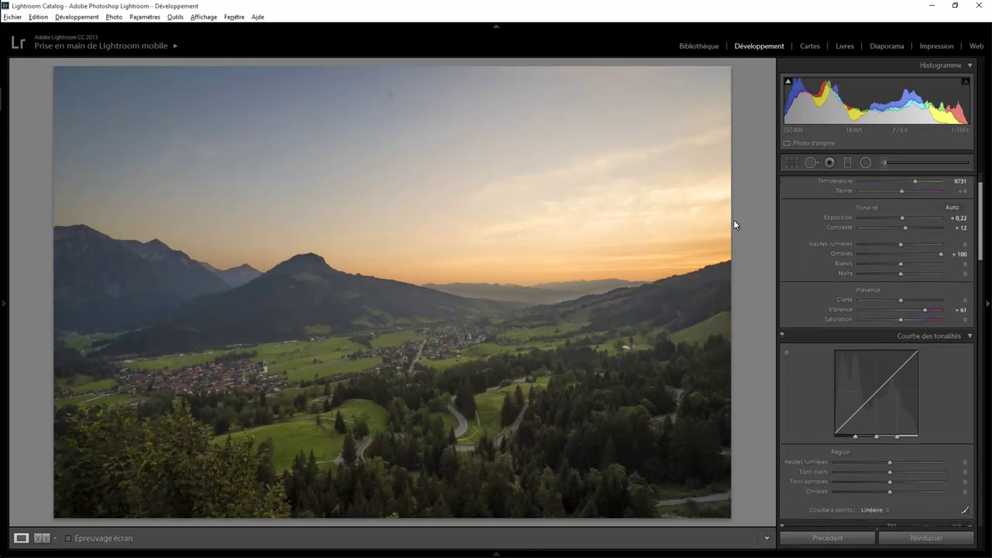
drag(901, 299, 919, 299)
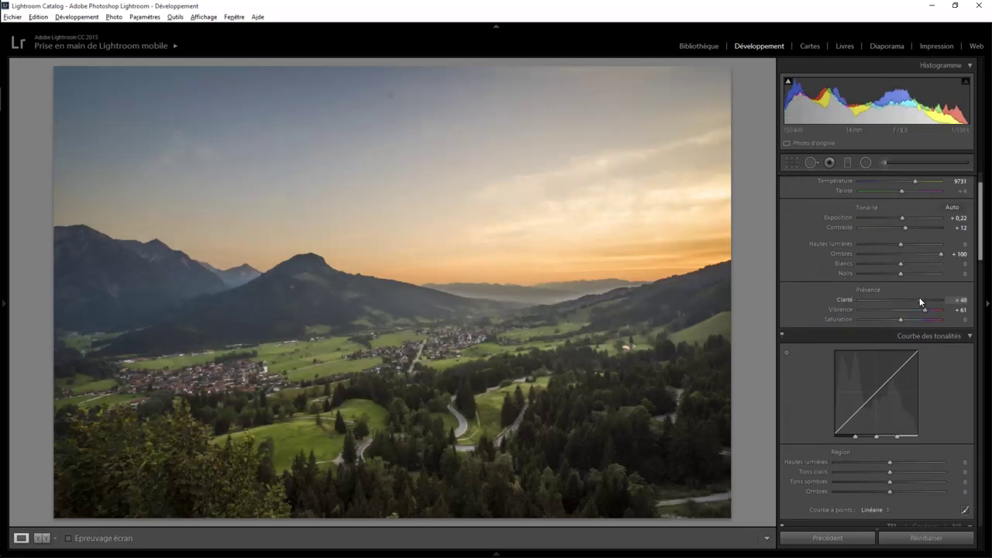
double_click(919, 296)
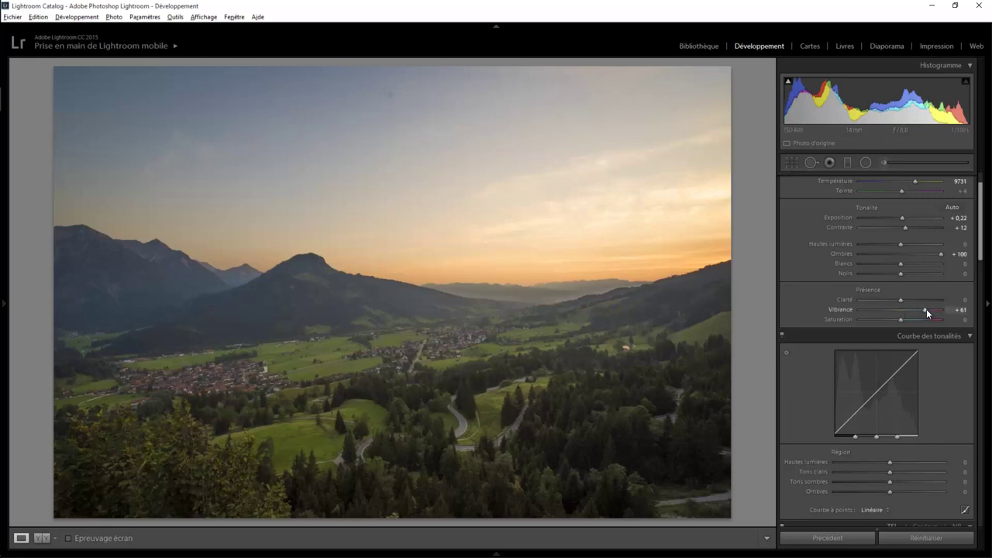
mouse_move(927, 311)
mouse_down()
mouse_move(881, 308)
mouse_move(928, 313)
mouse_up()
Raise the Orange saturation to +44 in the HSL panel.
scroll(954, 284, down, 5)
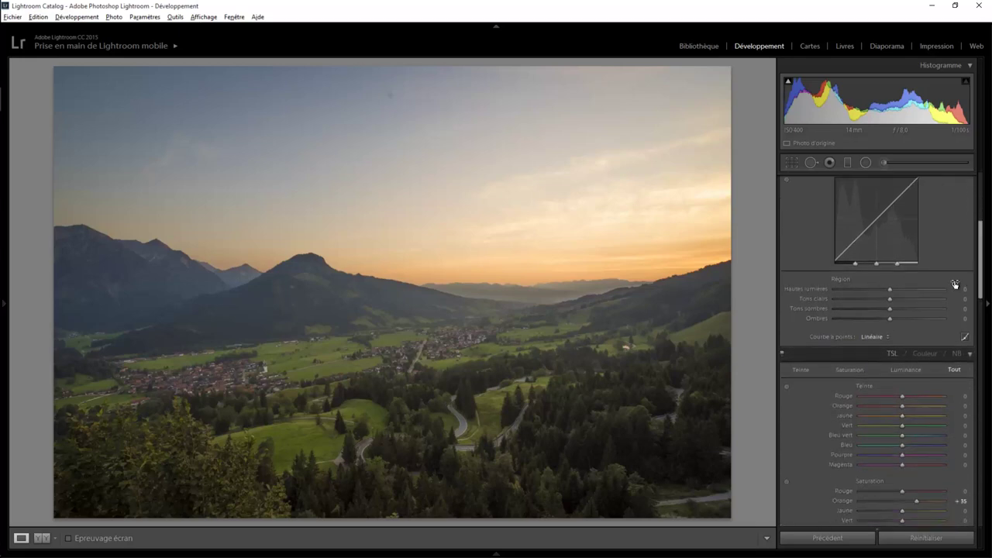
drag(980, 292, 980, 330)
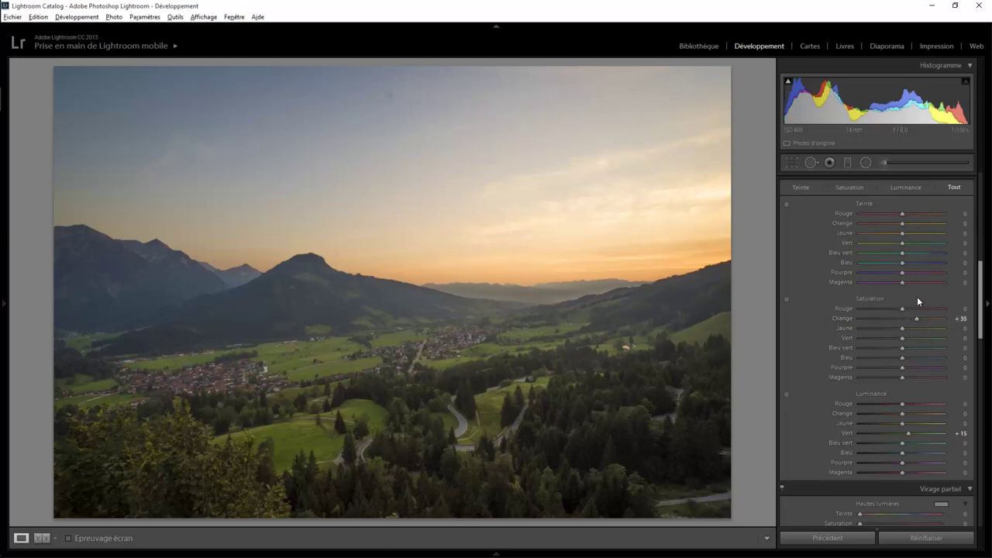
mouse_move(916, 320)
mouse_down()
mouse_move(902, 317)
mouse_move(919, 317)
mouse_up()
Brighten the Green luminance to +25, briefly hiding and restoring the side panel.
scroll(979, 291, down, 3)
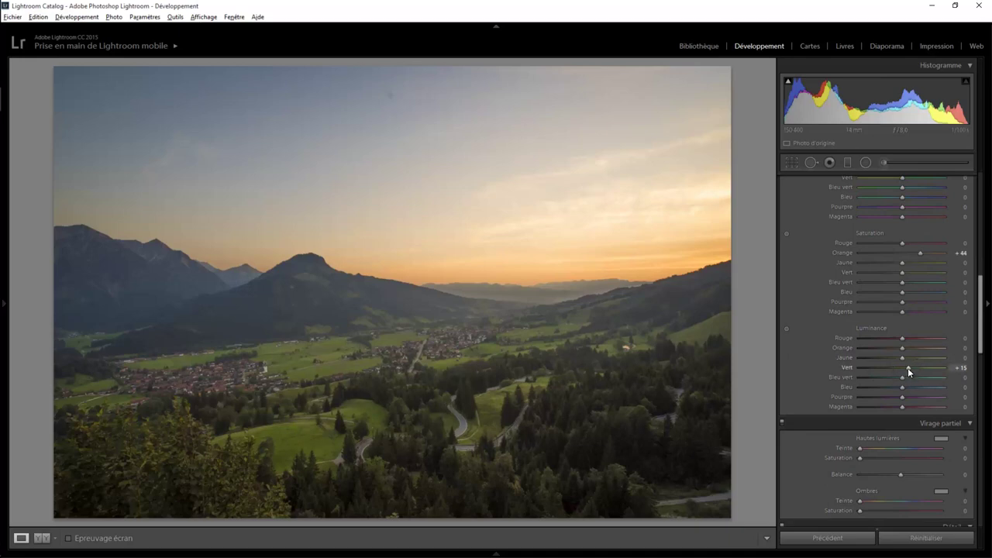
drag(907, 367, 910, 369)
click(986, 303)
click(988, 306)
drag(980, 328, 981, 423)
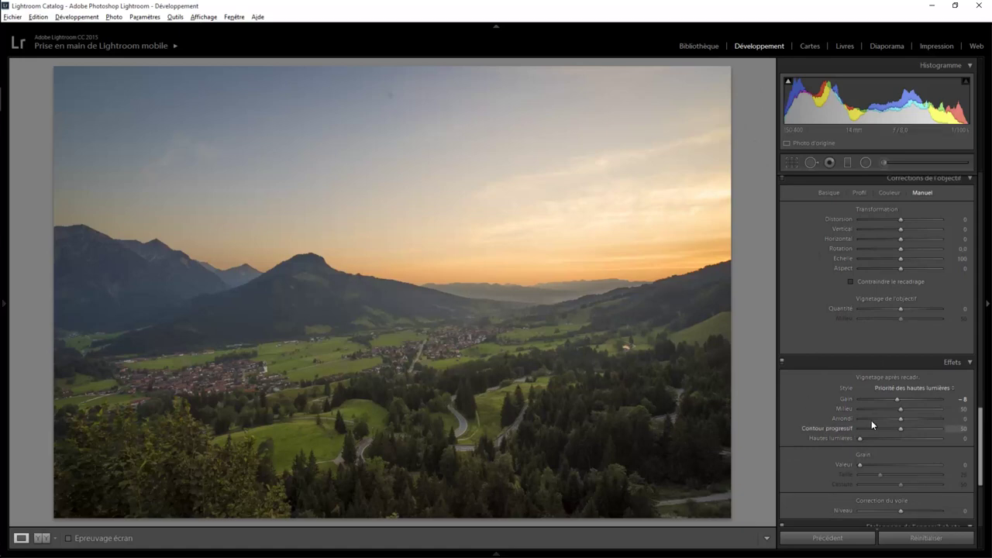
Test the post-crop vignette amount and leave it at −8.
drag(898, 398, 897, 398)
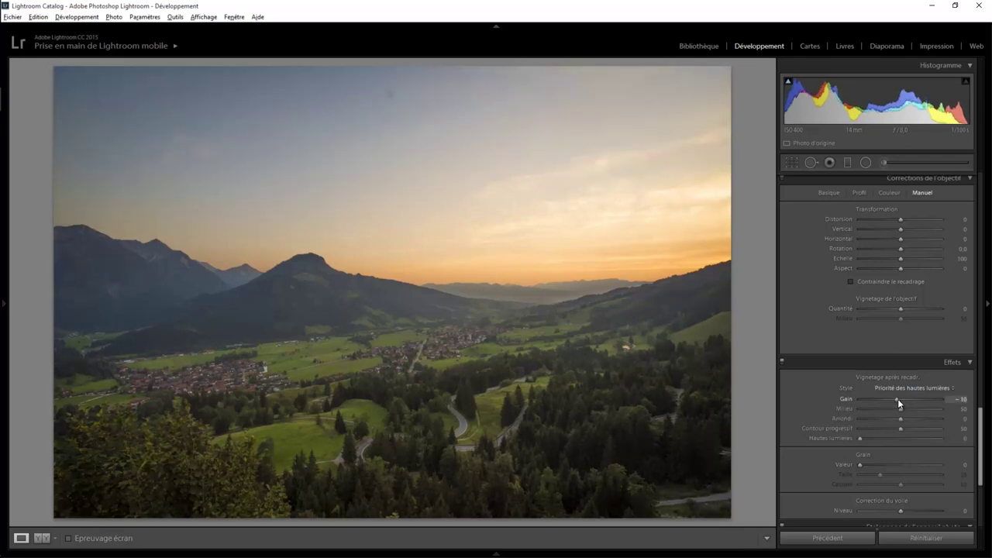
drag(897, 399, 898, 399)
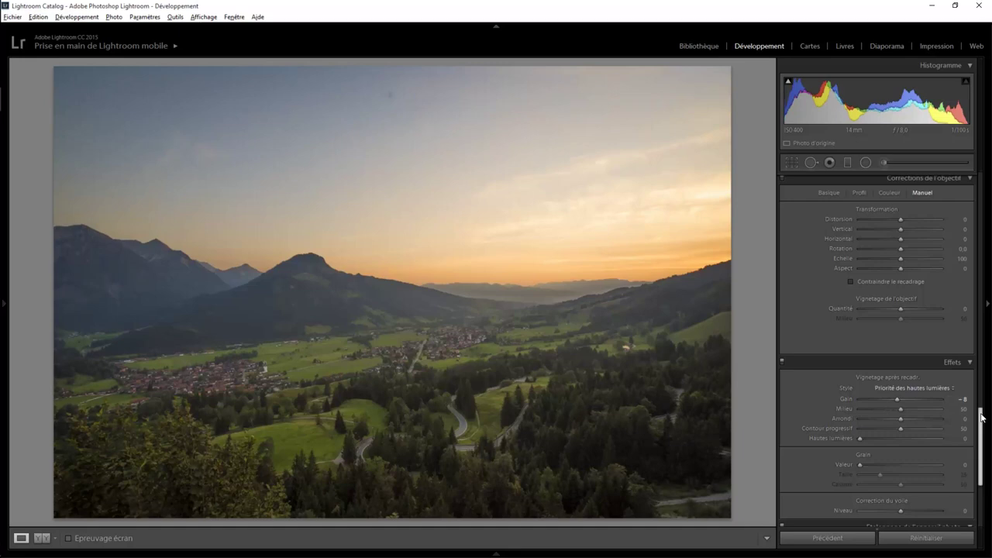
scroll(982, 417, up, 3)
scroll(982, 457, up, 3)
scroll(982, 457, up, 3)
scroll(982, 457, up, 2)
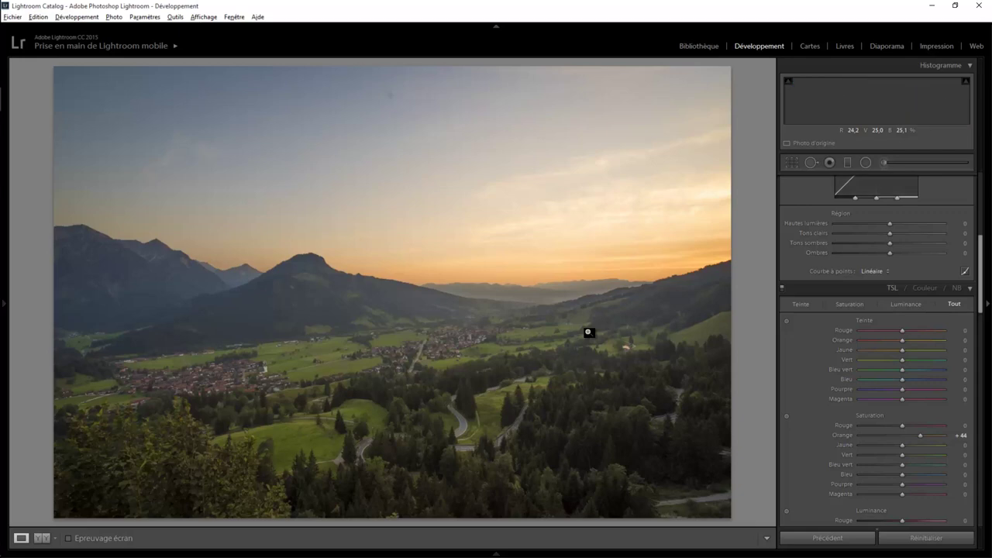
Drag the orange tones in the image with the targeted tool to set Orange saturation to +35.
drag(587, 332, 502, 341)
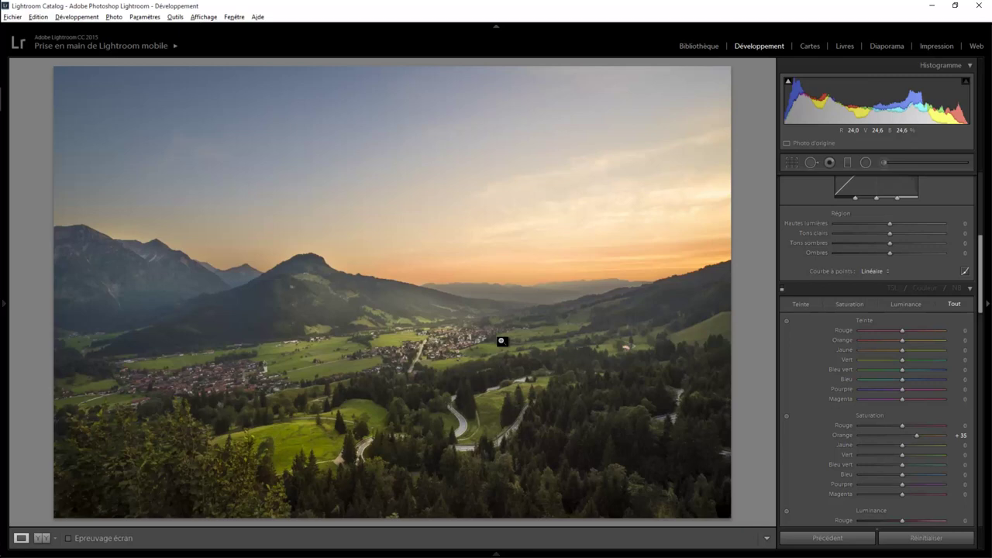
Heal the dust spots in the upper-left and top-centre sky with Spot Removal.
key(q)
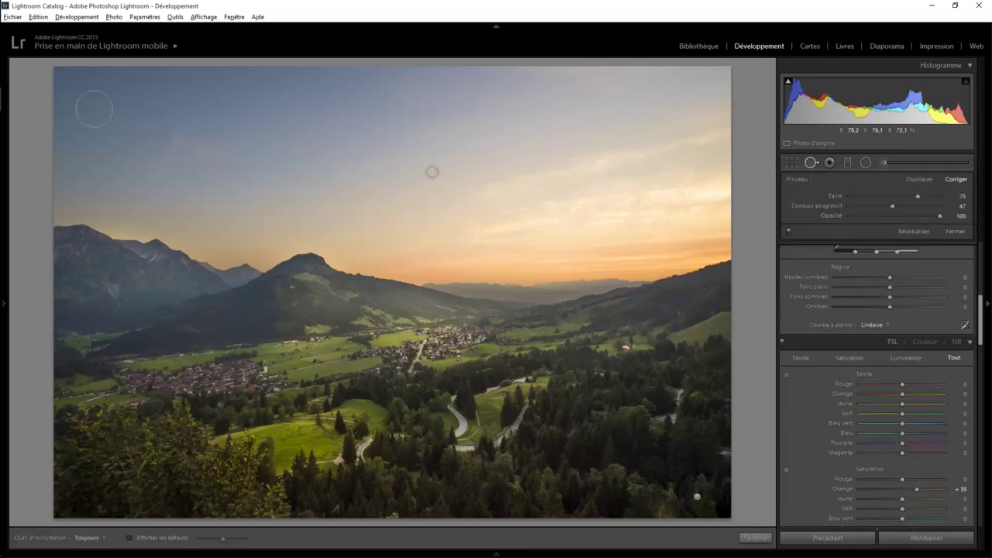
click(94, 109)
mouse_move(94, 111)
mouse_down()
mouse_move(110, 154)
mouse_move(96, 103)
mouse_up()
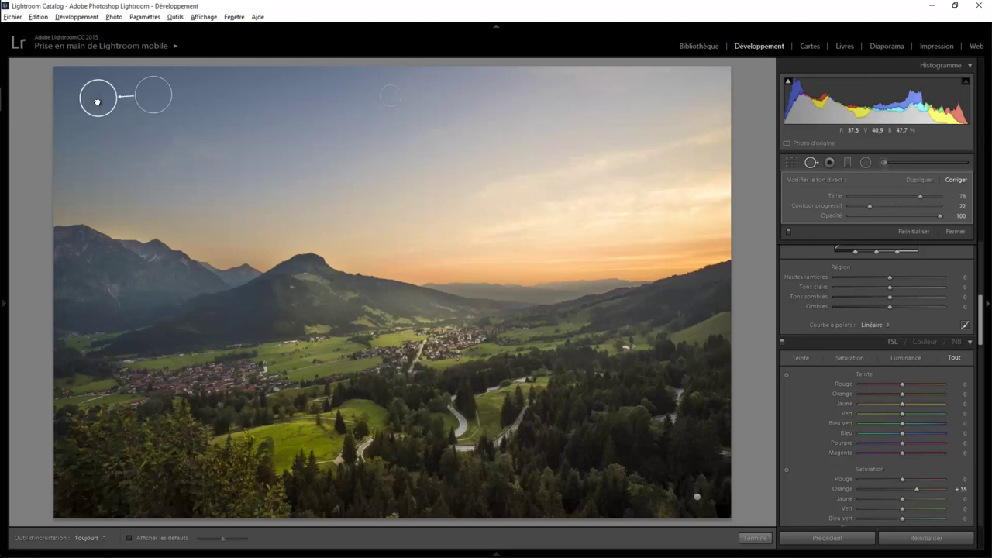
drag(96, 97, 98, 106)
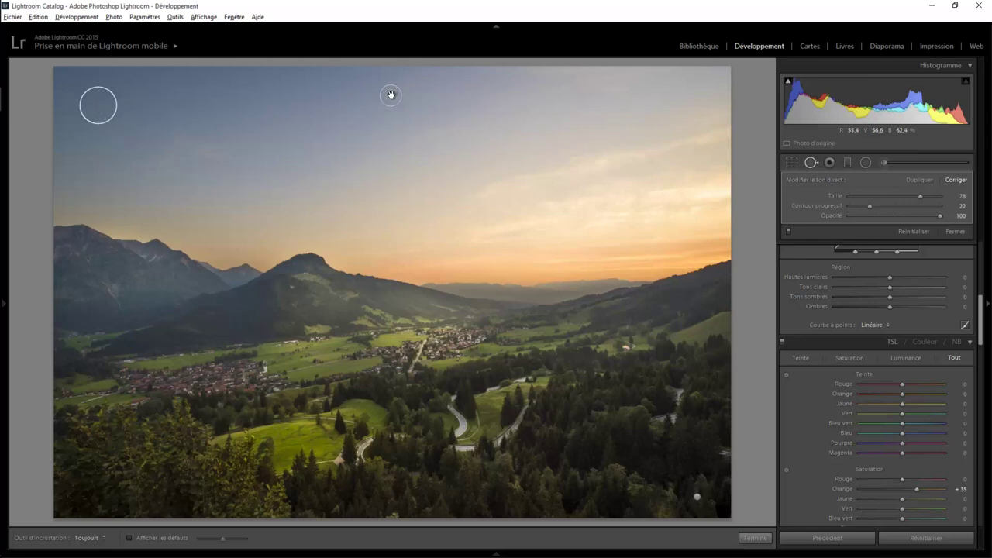
drag(390, 94, 431, 126)
click(389, 95)
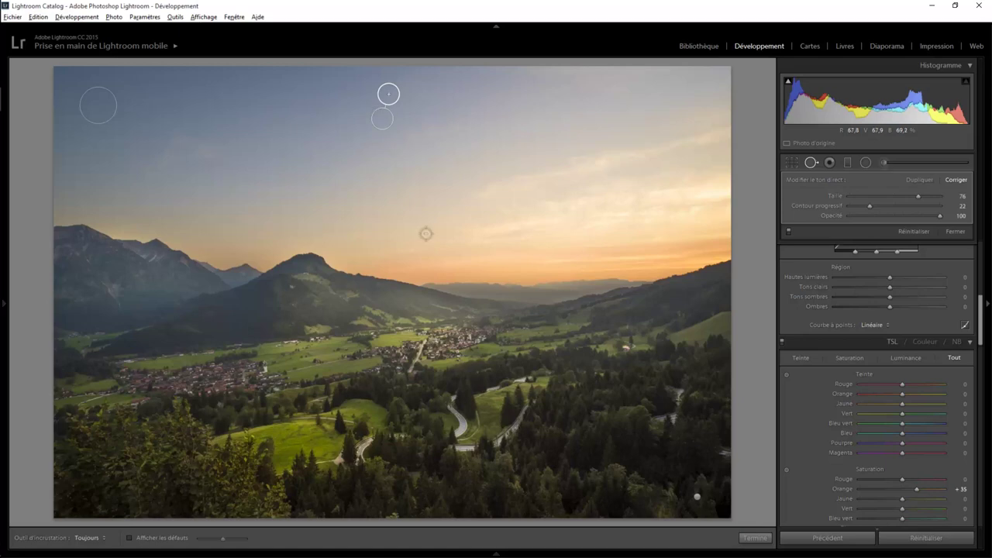
Reposition the source area of the healed patch in the bottom trees.
click(698, 497)
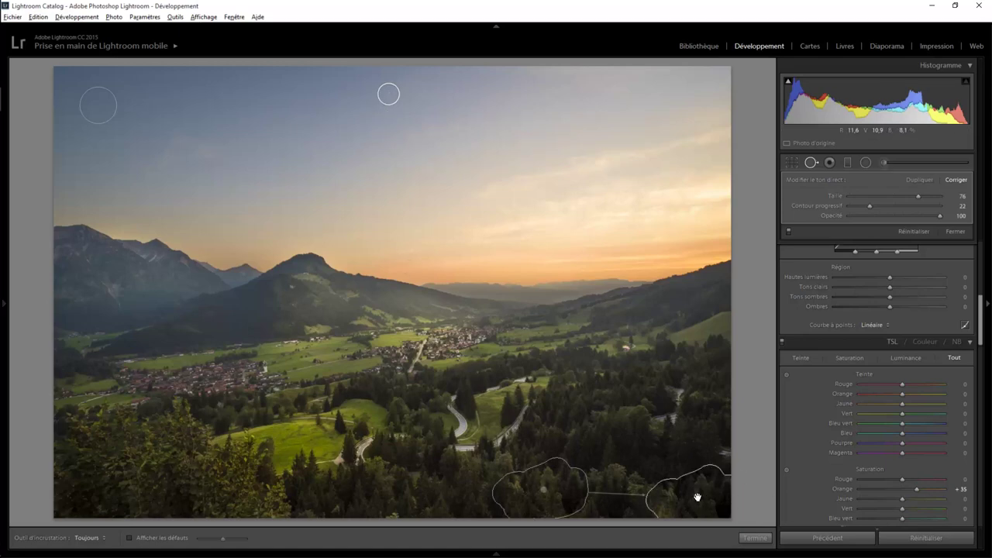
drag(697, 497, 672, 429)
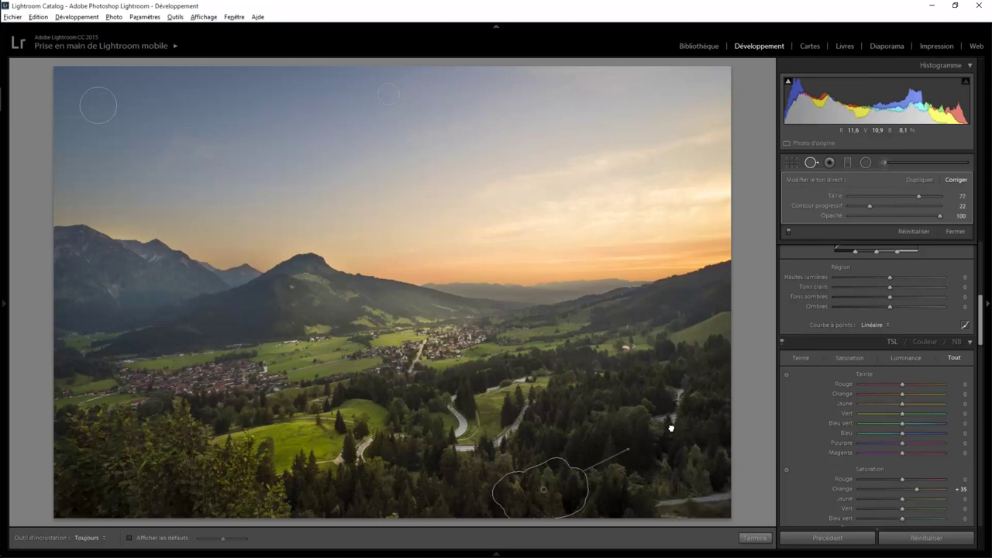
drag(671, 431, 688, 489)
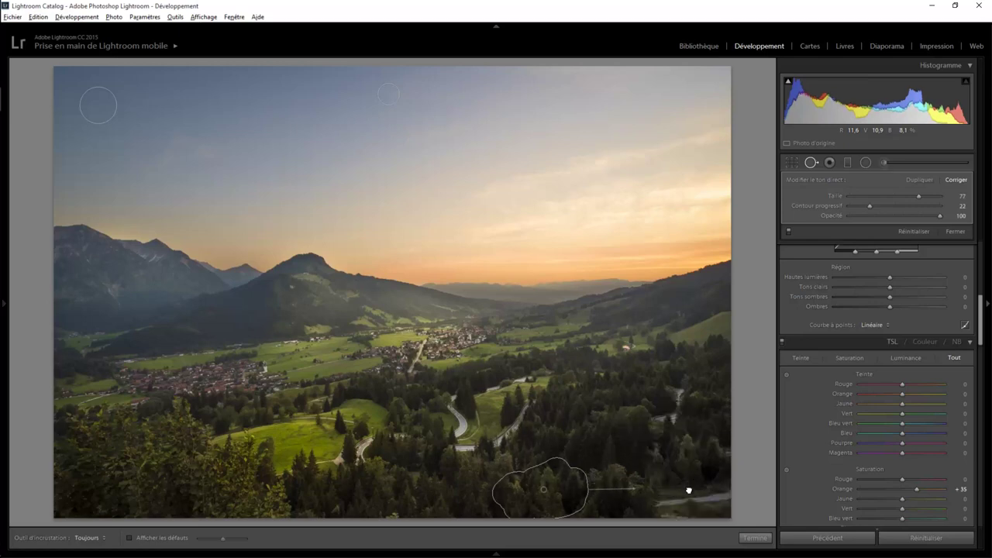
drag(688, 488, 691, 504)
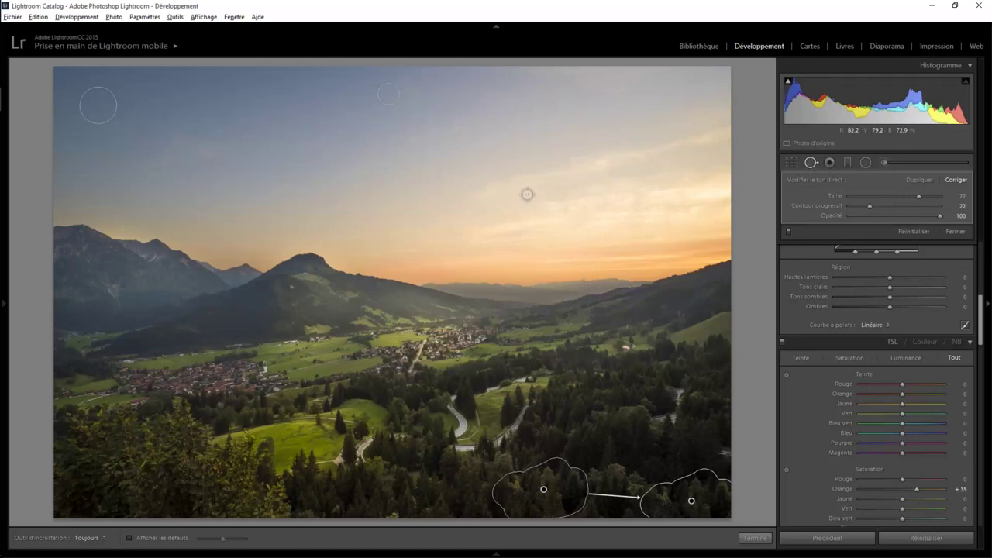
Select the sky graduated filter and show, then hide, its mask overlay.
click(847, 162)
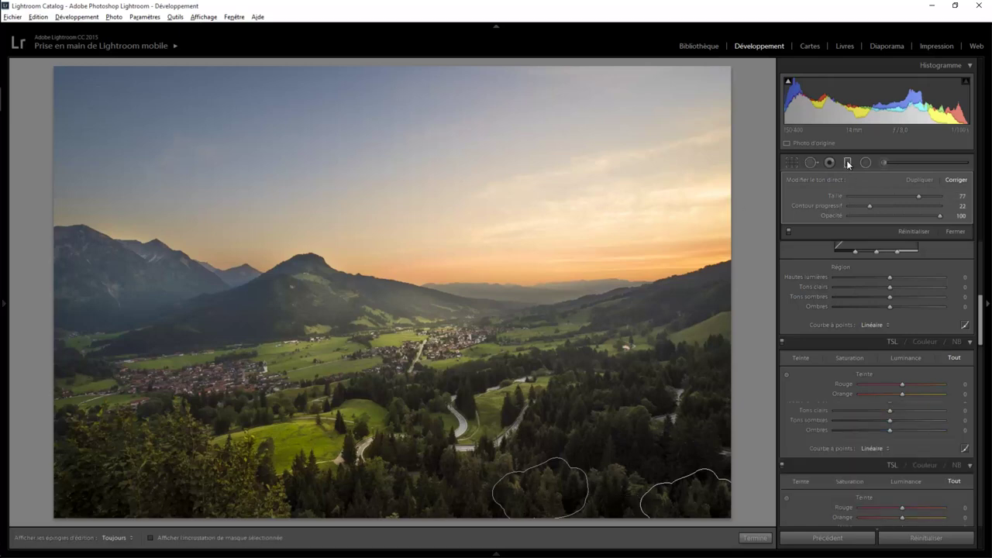
click(264, 203)
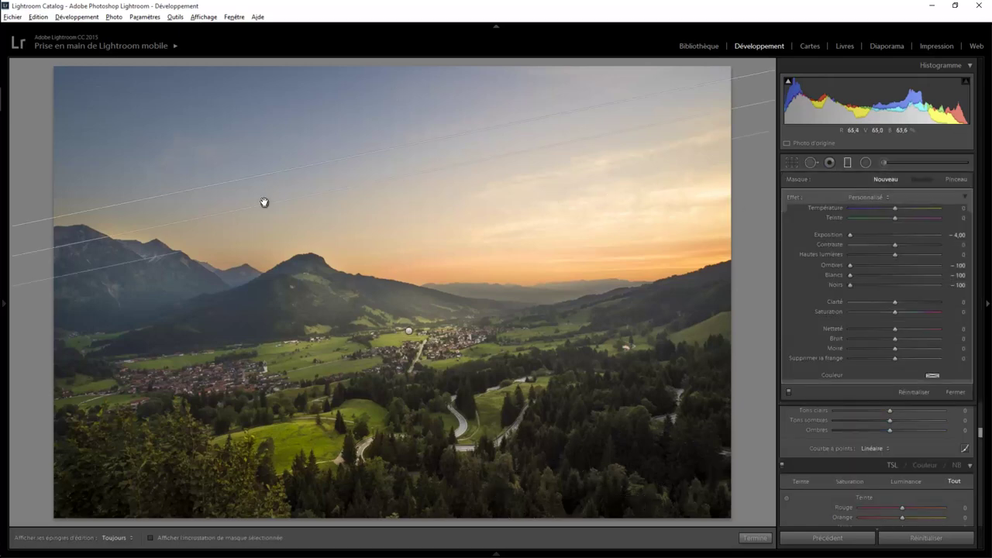
click(265, 203)
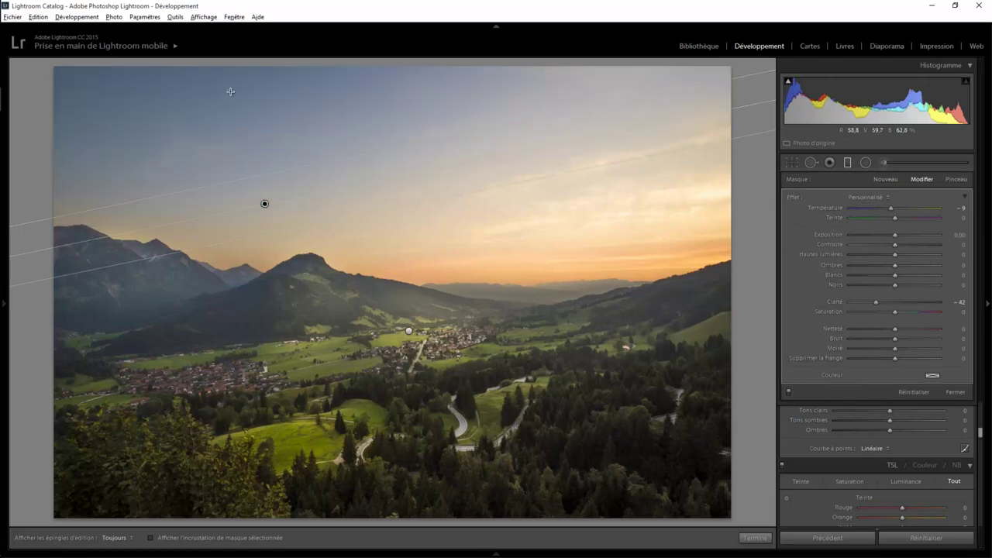
key(o)
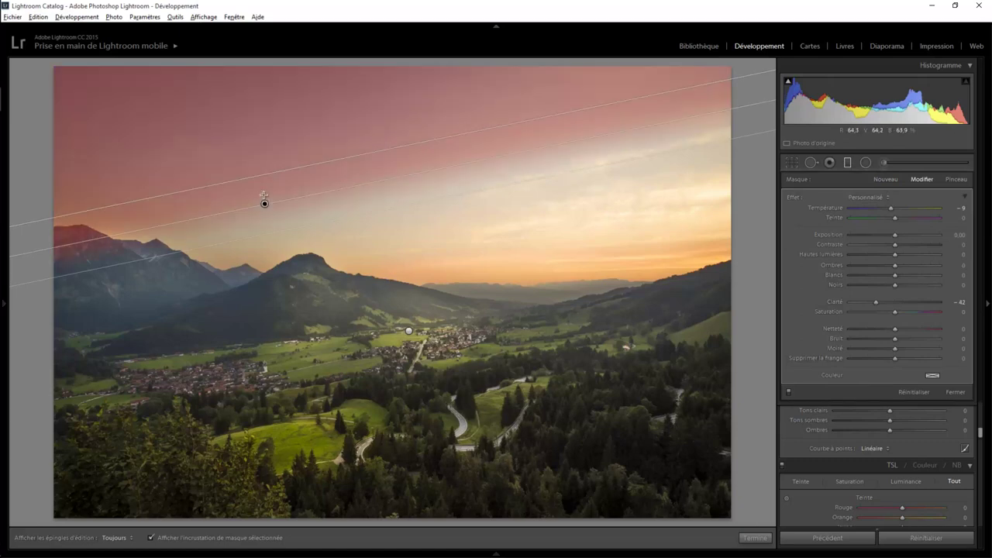
key(o)
key(o)
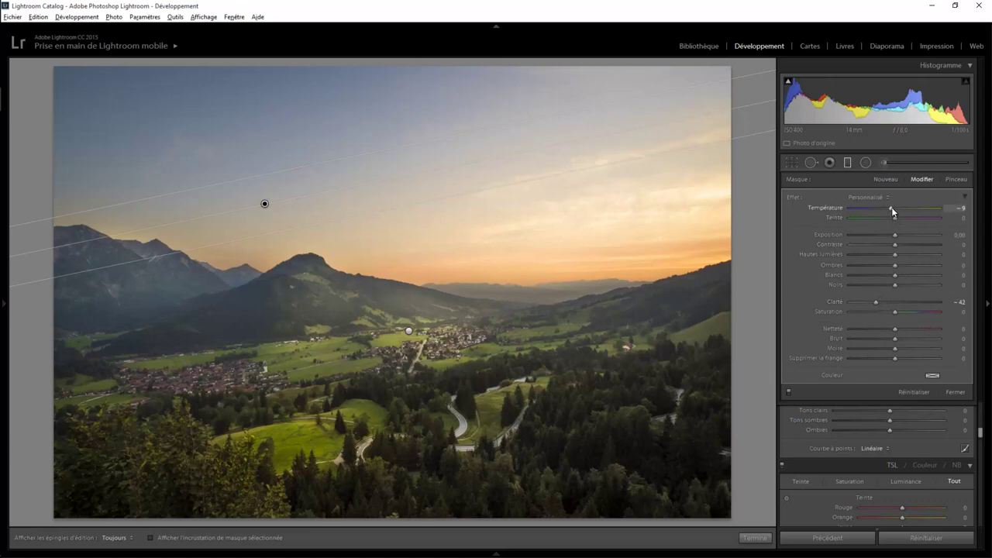
Toggle the sky filter off and on to compare, then select the village graduated filter.
click(789, 391)
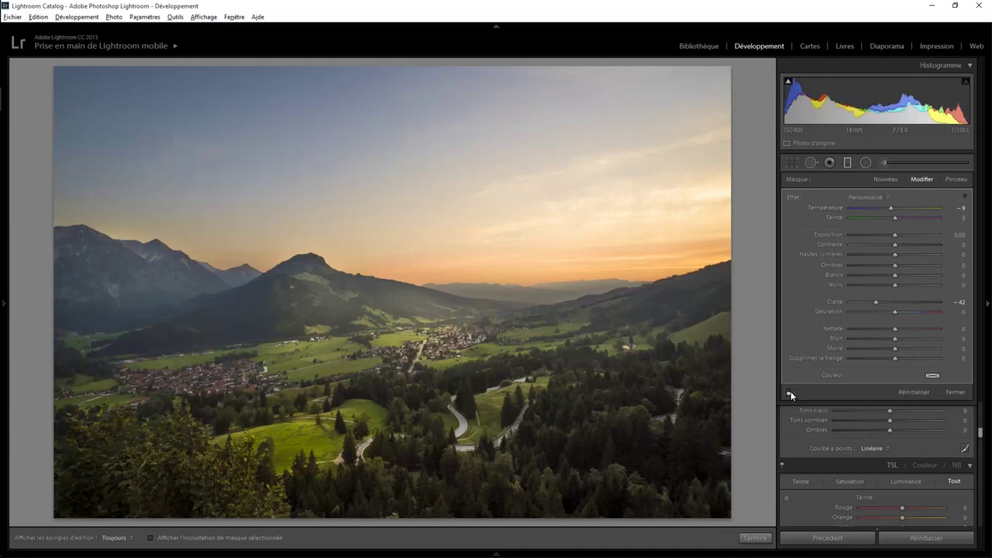
click(789, 391)
click(788, 392)
click(788, 392)
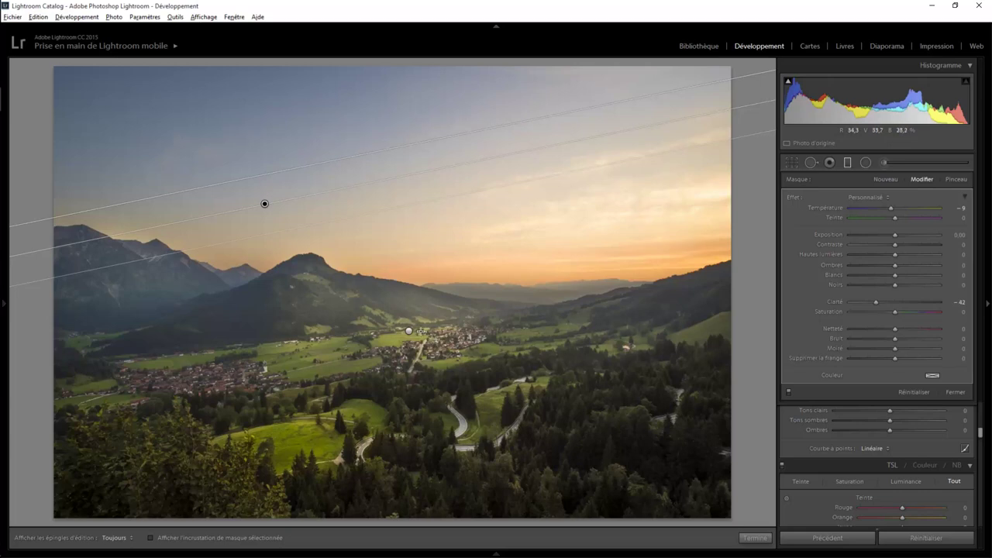
click(408, 331)
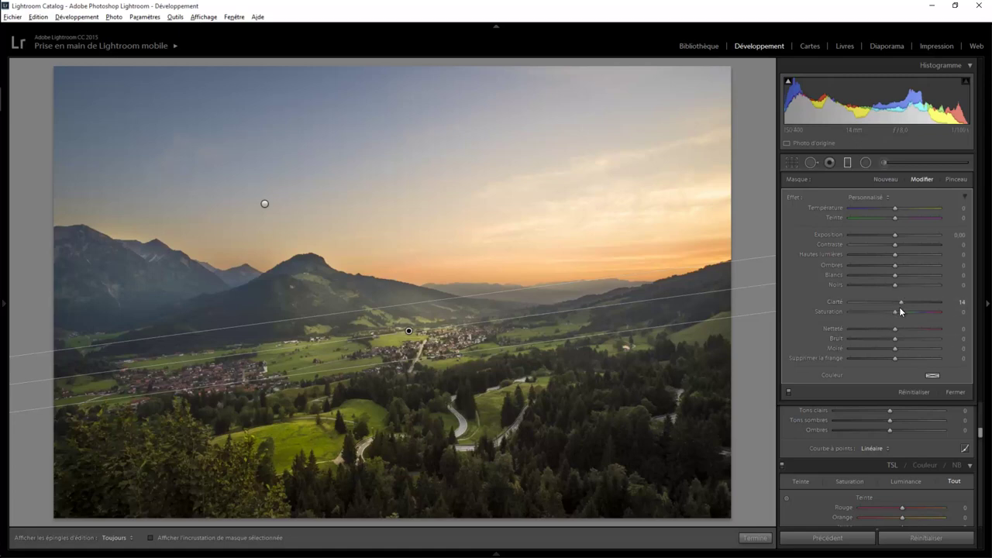
Toggle the village graduated filter off and on to compare, leave it on, then switch to the Radial Filter tool.
click(788, 392)
click(787, 391)
click(787, 391)
click(788, 392)
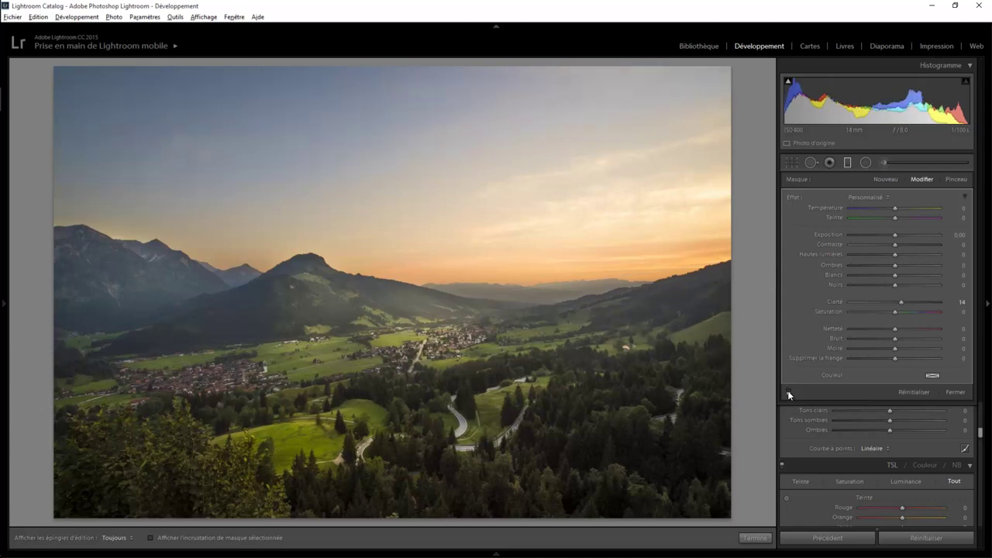
click(788, 393)
click(788, 392)
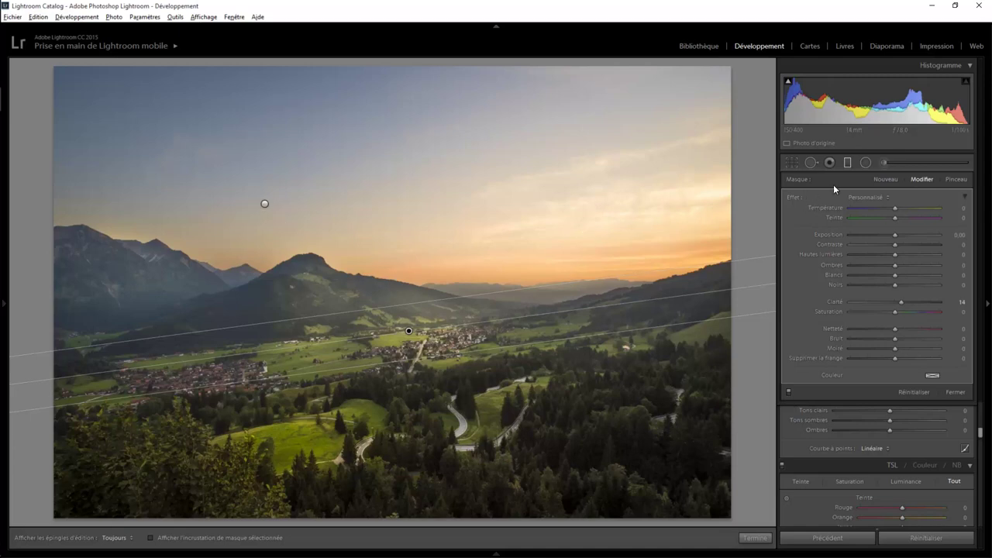
click(865, 162)
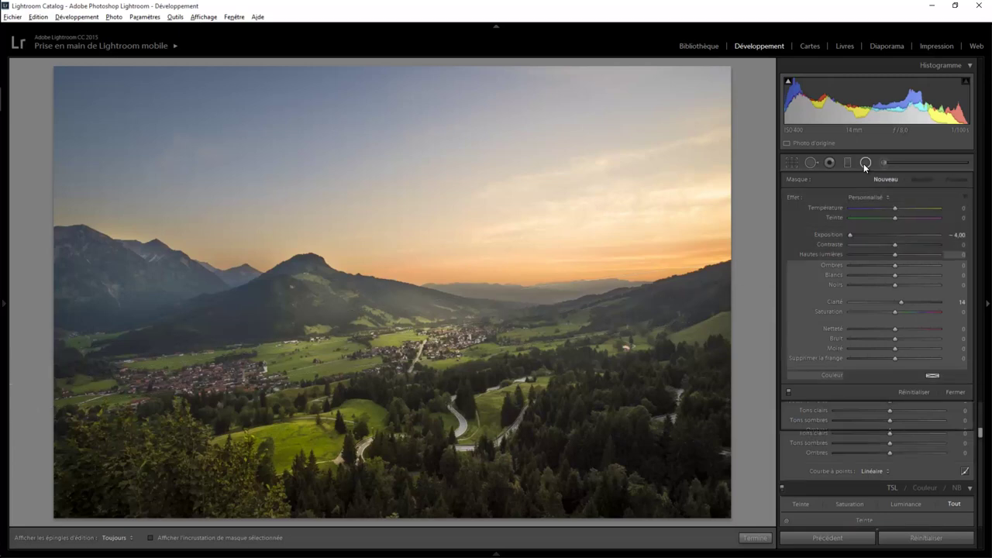
Move the left-mountain radial filter onto the foreground trees and back, then select the trees' radial filter.
click(95, 275)
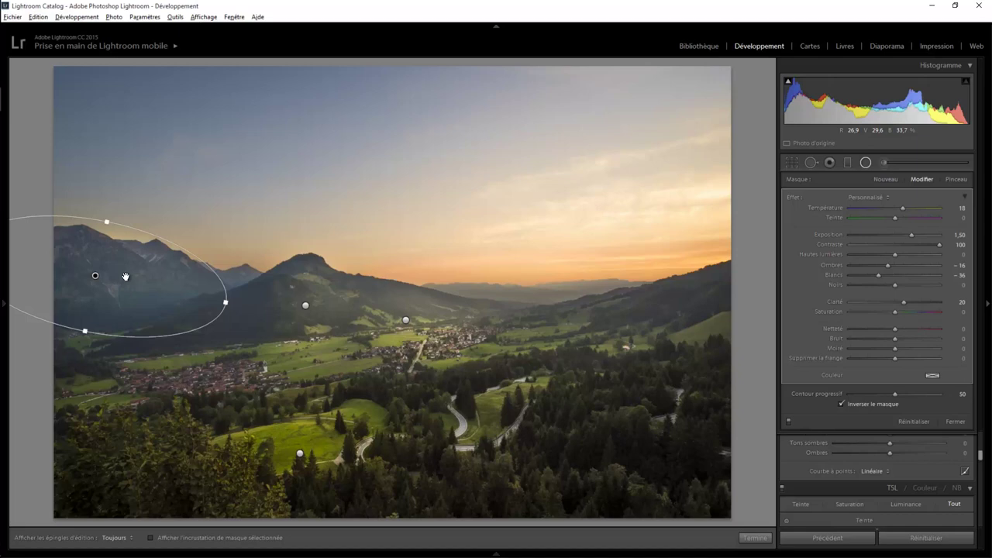
drag(94, 296, 90, 447)
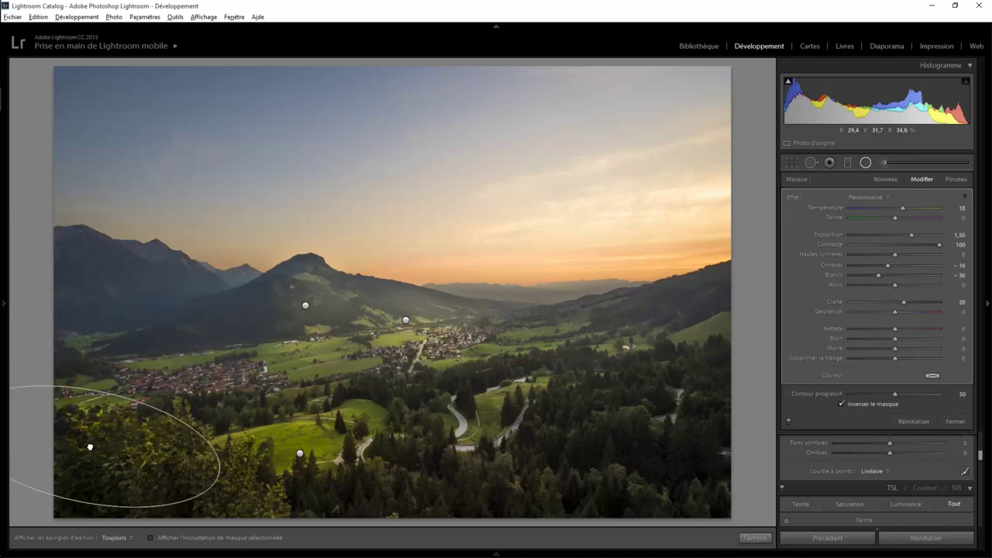
drag(91, 411, 104, 272)
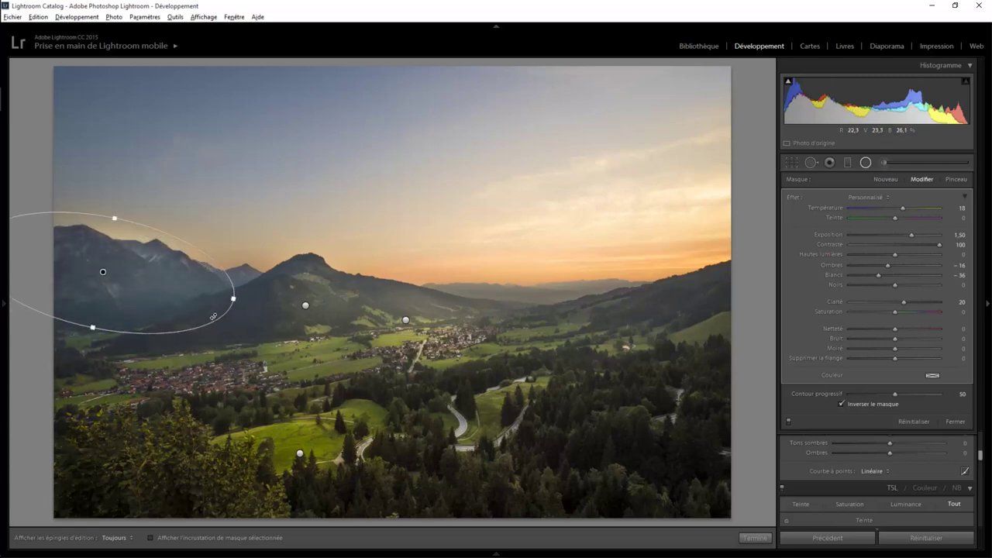
click(300, 454)
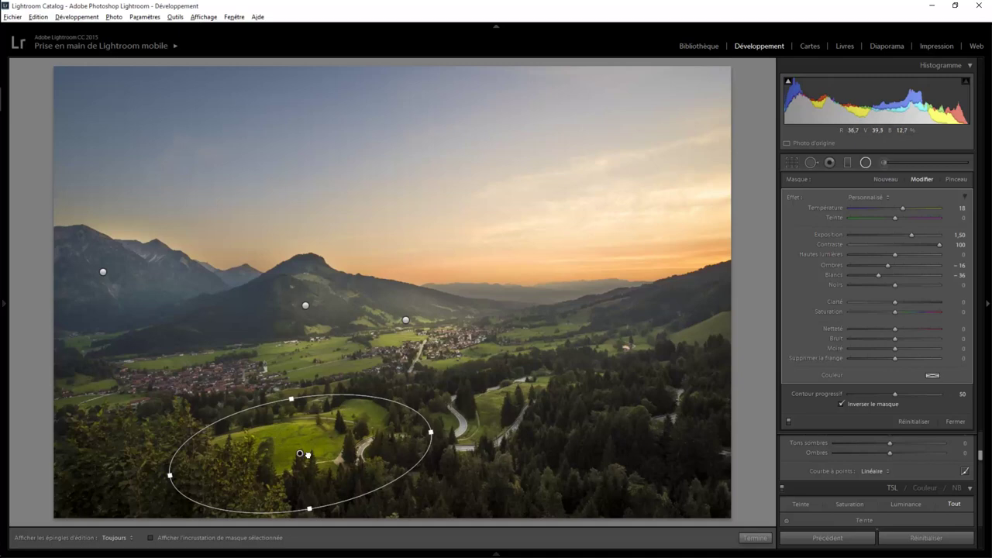
Shift the foreground radial filter right, then inspect the village and central-peak radial filters.
mouse_move(307, 455)
mouse_down()
mouse_move(388, 457)
mouse_move(323, 443)
mouse_move(317, 449)
mouse_move(521, 465)
mouse_move(299, 441)
mouse_move(340, 452)
mouse_up()
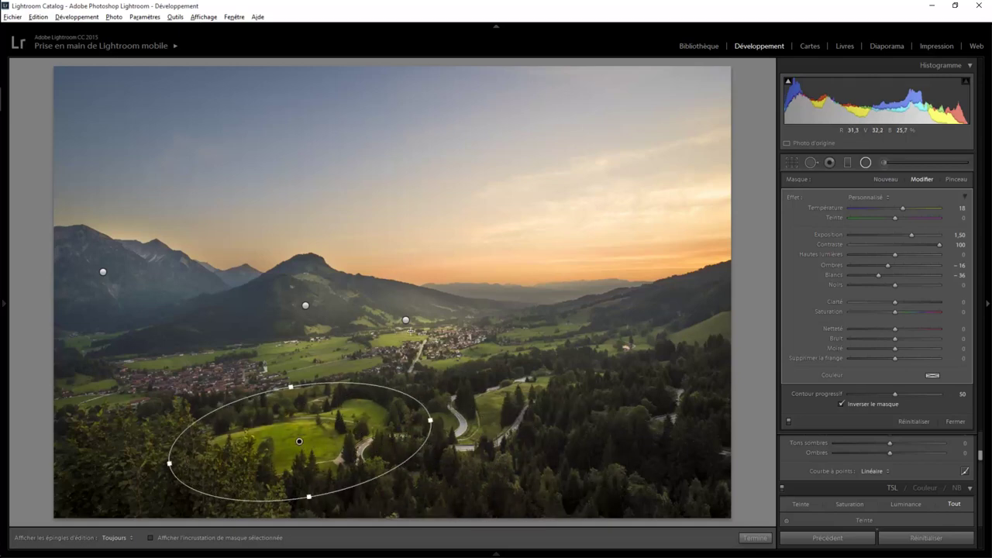
click(405, 319)
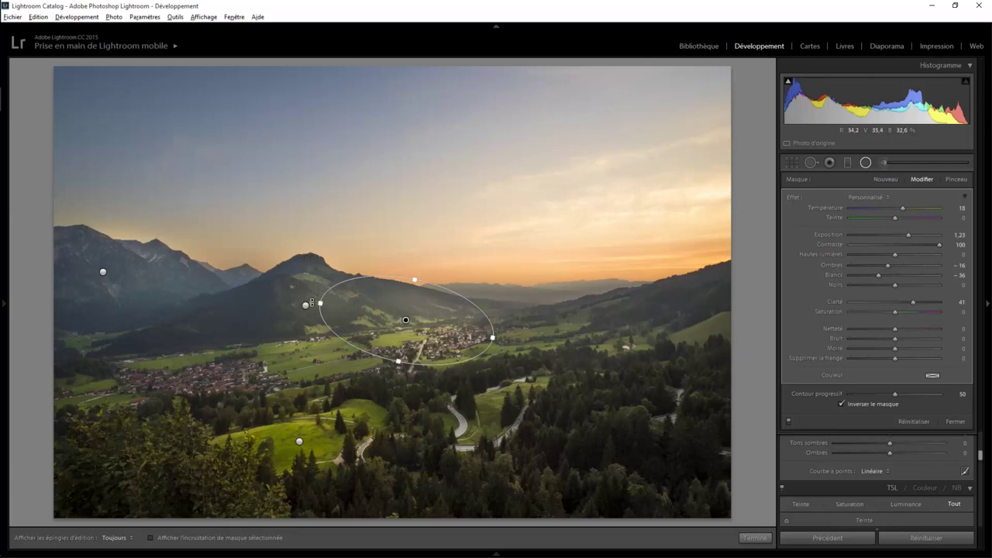
click(306, 305)
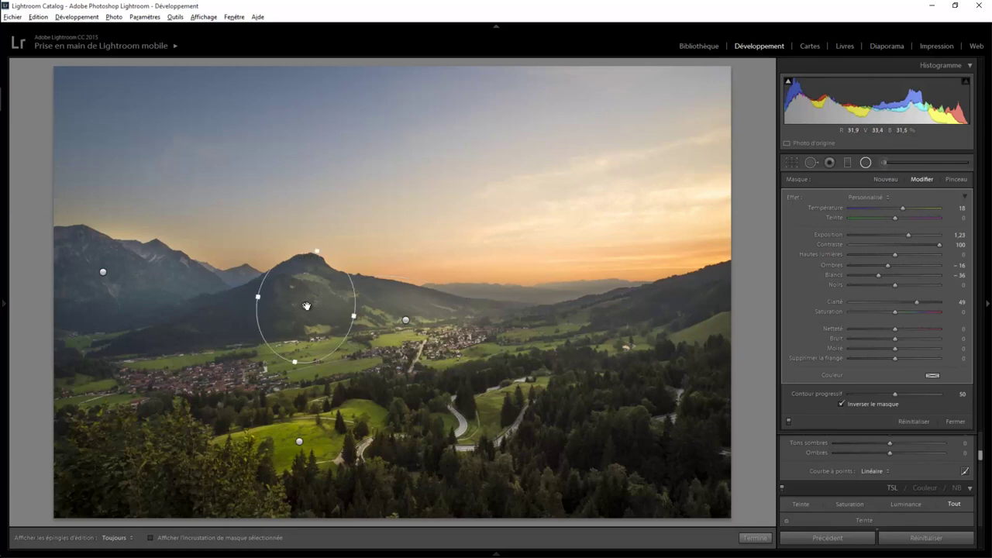
click(405, 320)
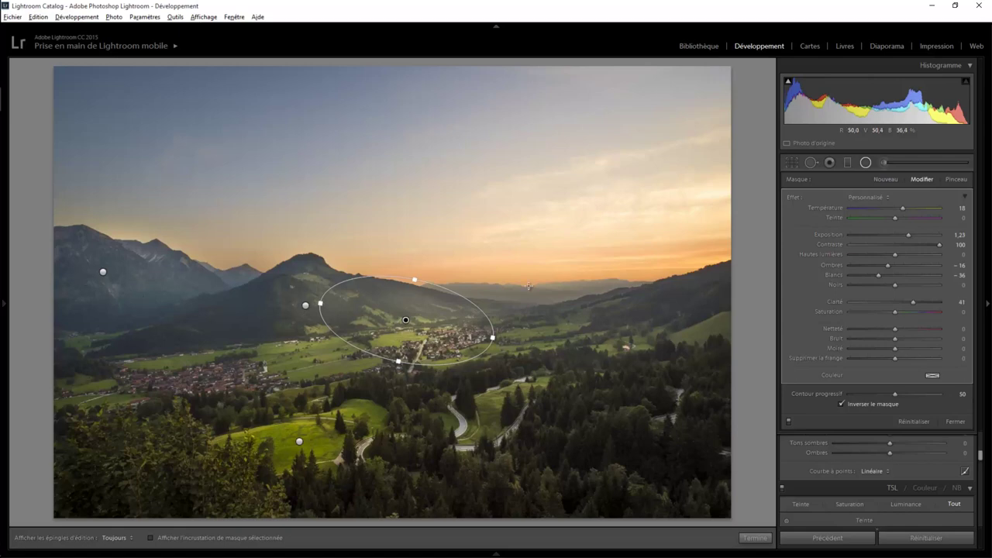
click(881, 162)
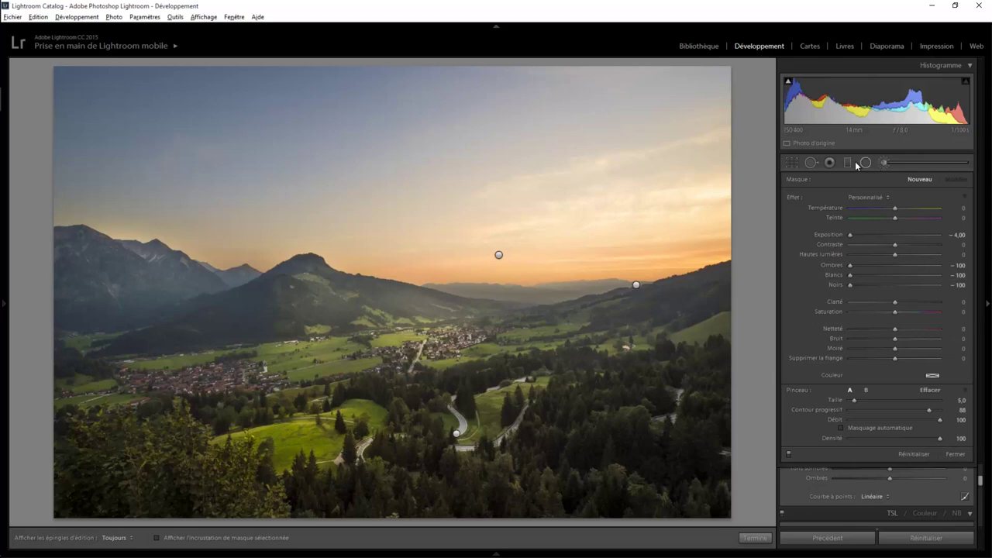
Try moving the road-bend brush edit, undo the move, then select the Tint +33 sunset-sky brush edit.
click(457, 432)
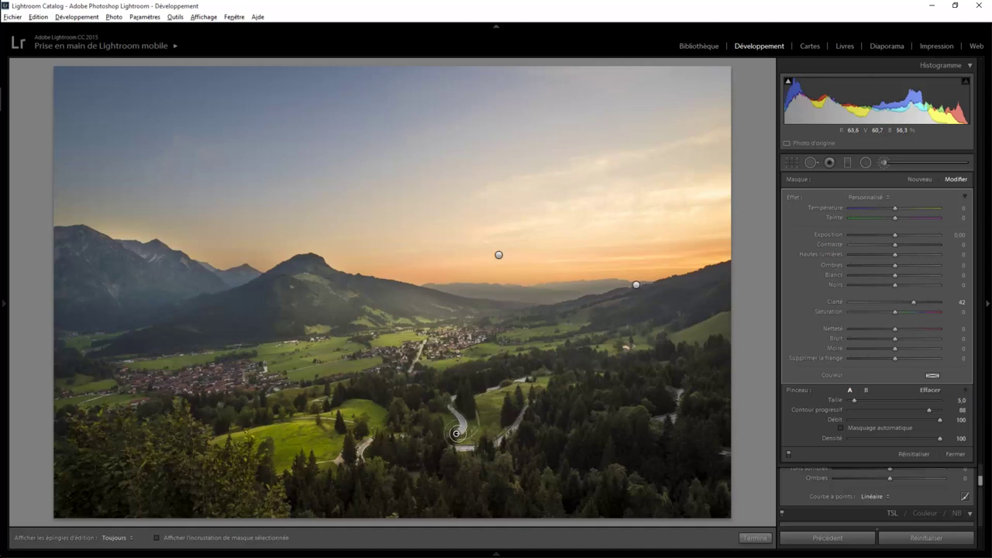
drag(458, 433, 406, 482)
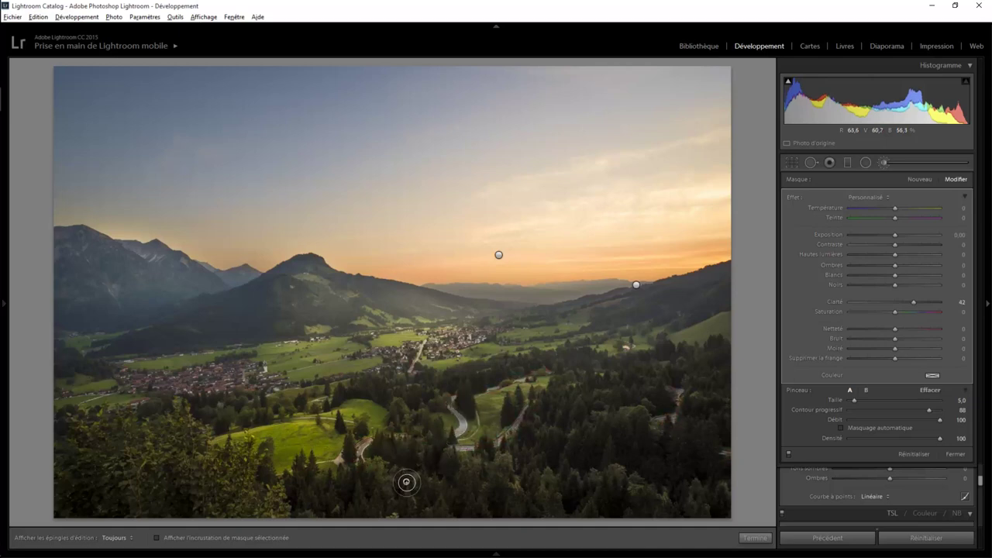
drag(406, 482, 427, 509)
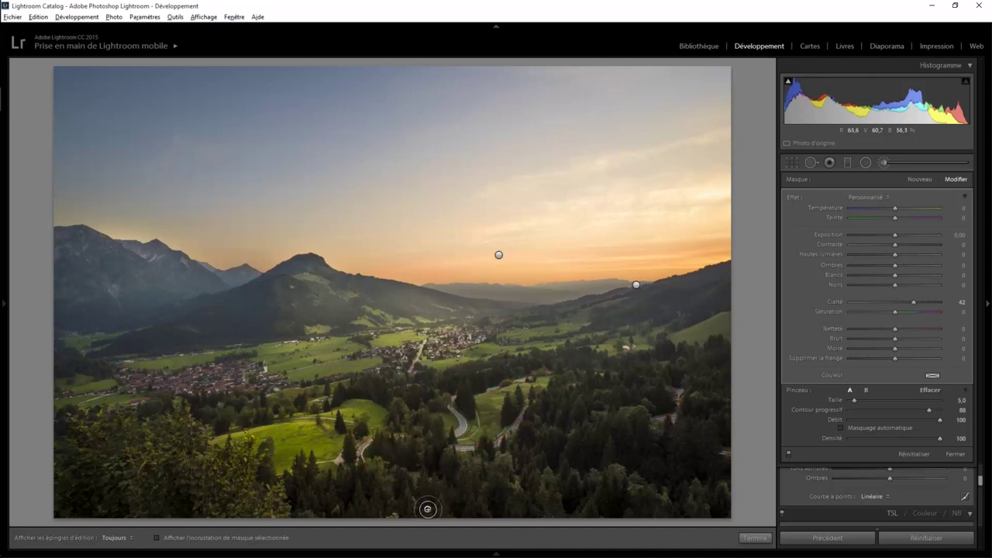
key(ctrl+z)
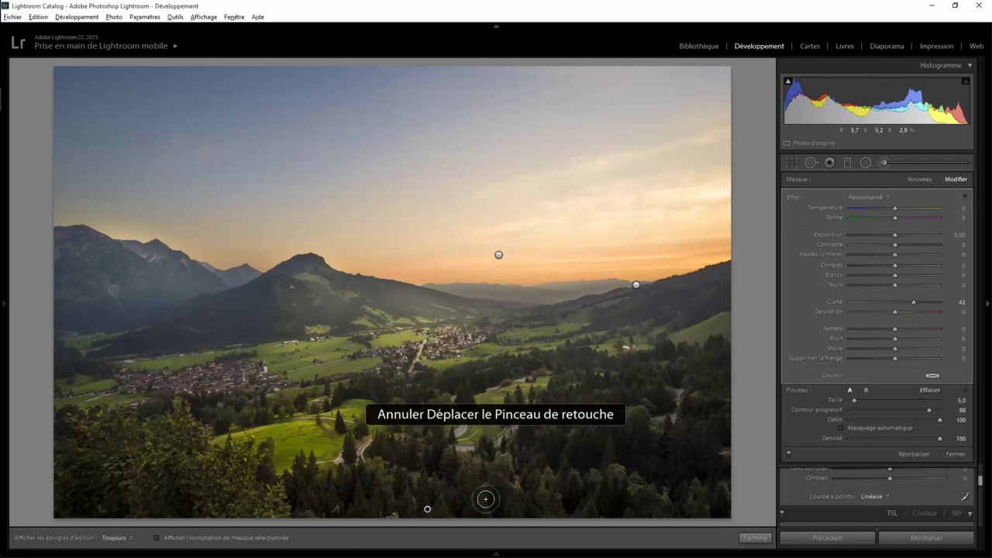
key(ctrl+z)
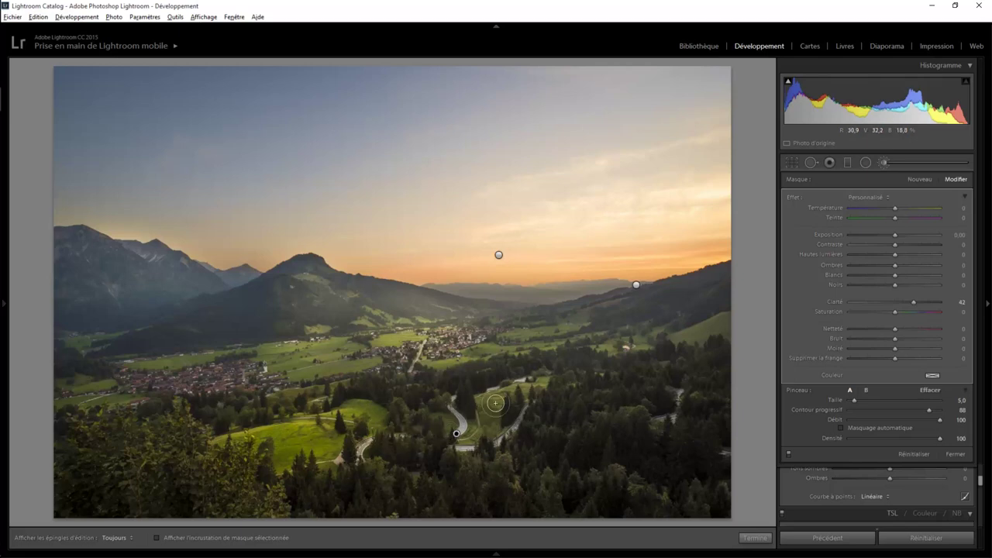
click(498, 255)
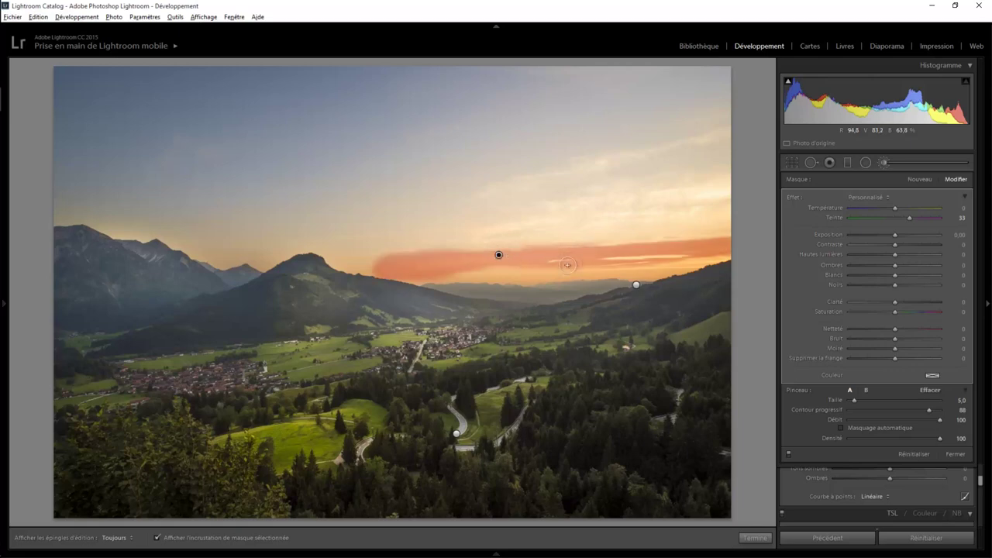
Hide the mask overlay and inspect the right-hillside brush edit before returning to radial filters.
key(o)
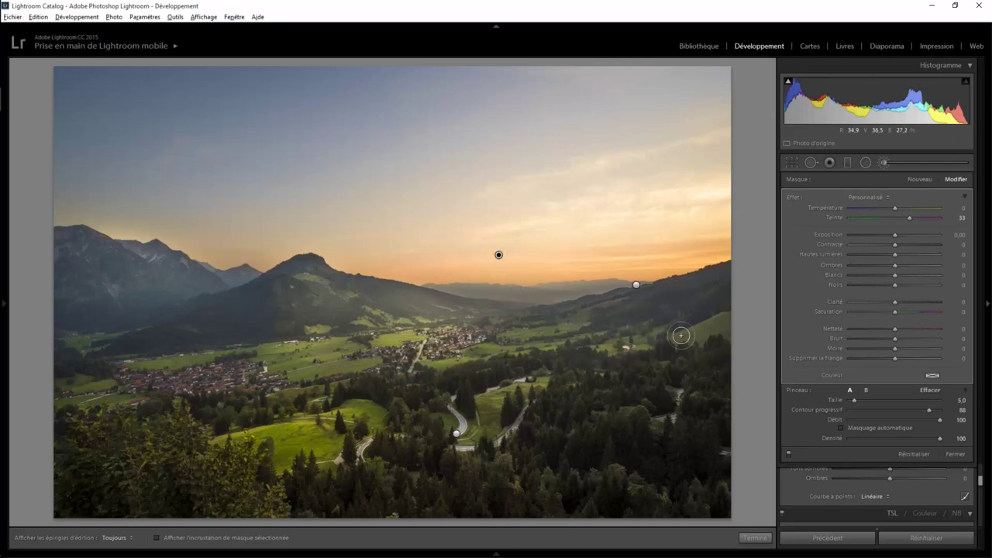
click(635, 285)
click(864, 164)
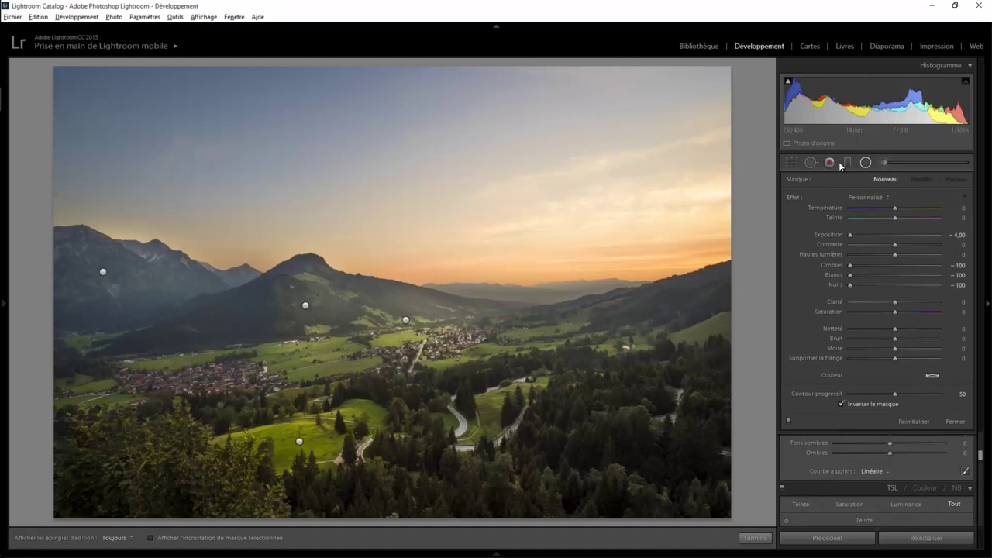
Revisit the graduated filter edits, then the brush adjustments, ending in Spot Removal at size 75.
click(847, 162)
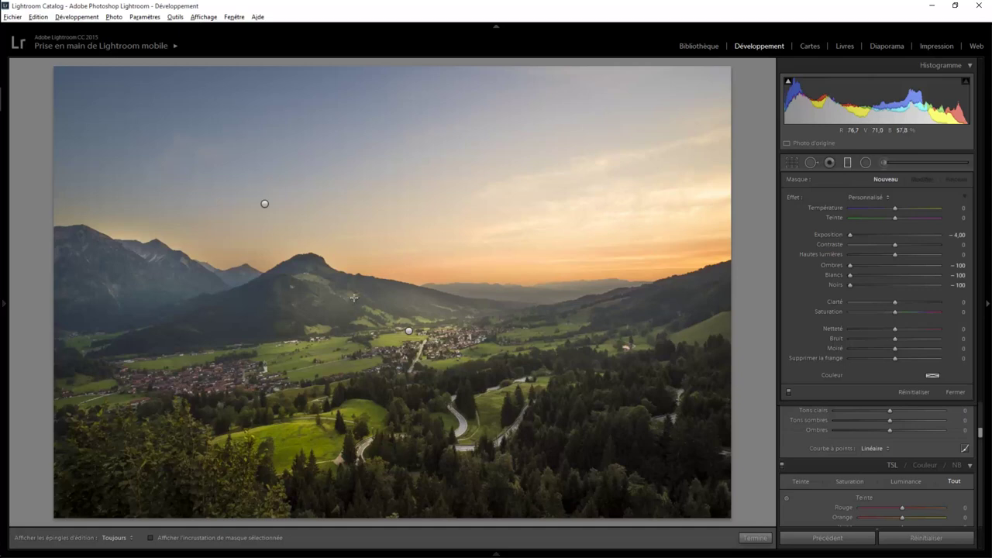
click(810, 162)
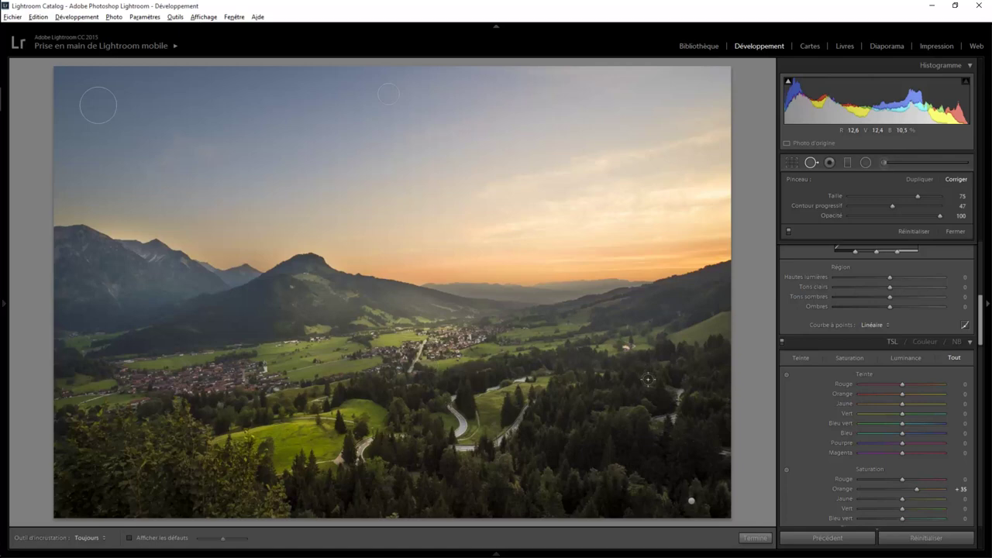
Close the spot removal tool and toggle the Before view to compare against the original.
click(755, 536)
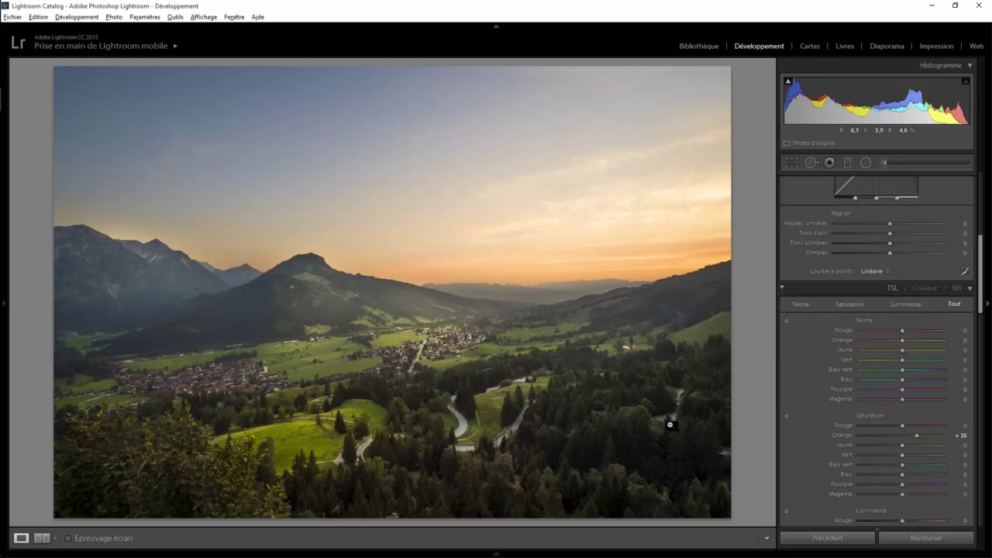
key(backslash)
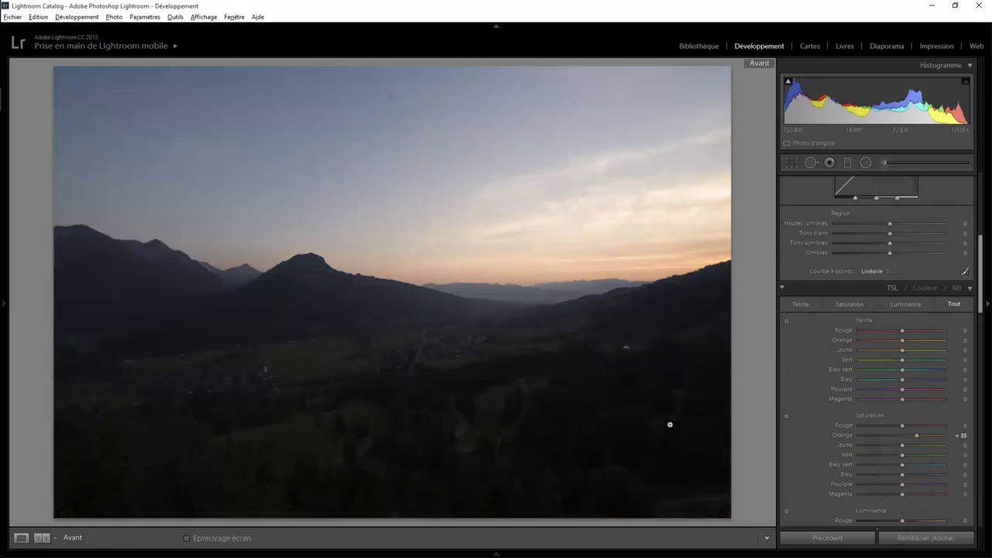
key(backslash)
key(backslash)
key(backslash)
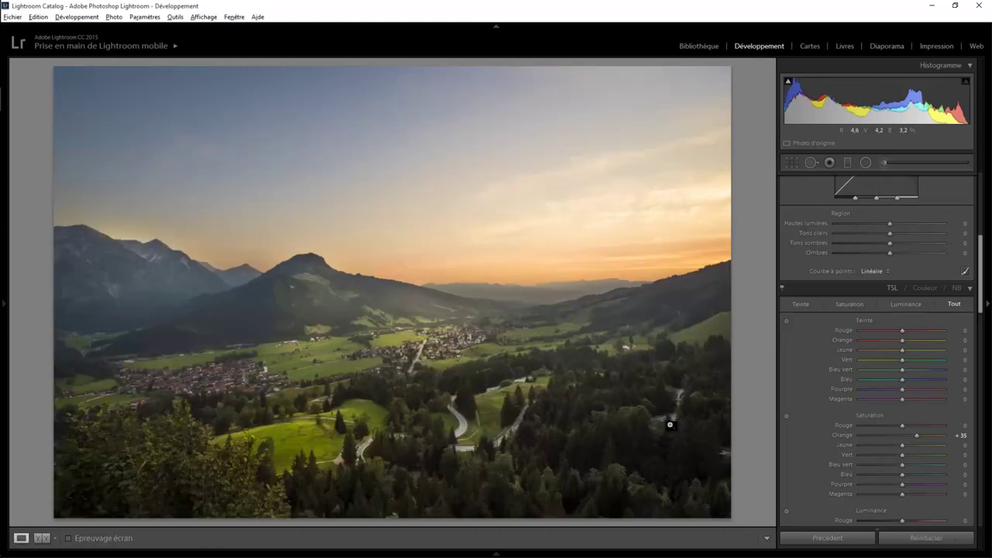